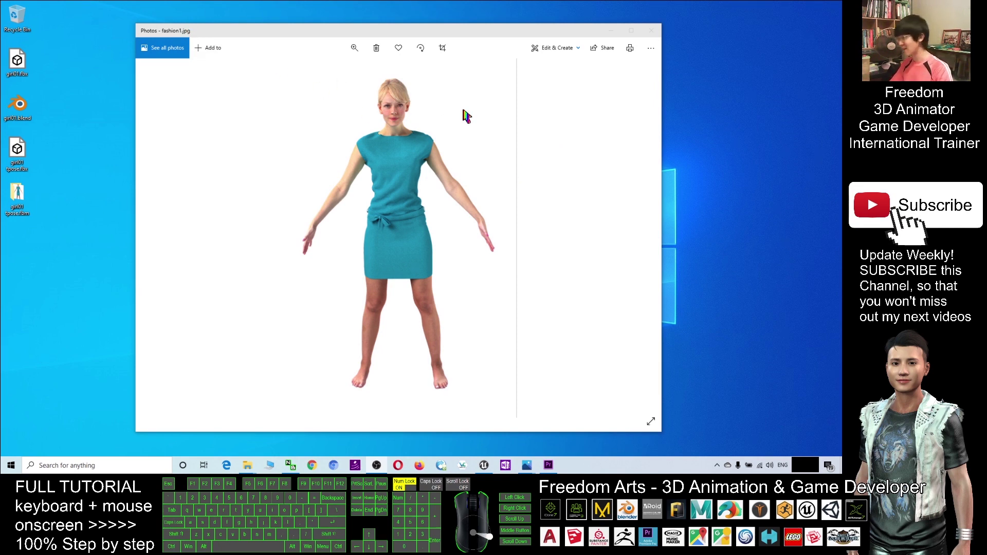
- Switch to Unreal Engine and play-test the blonde avatar by running and jumping around the Third Person level, ending with mouse control released
click(483, 464)
click(469, 34)
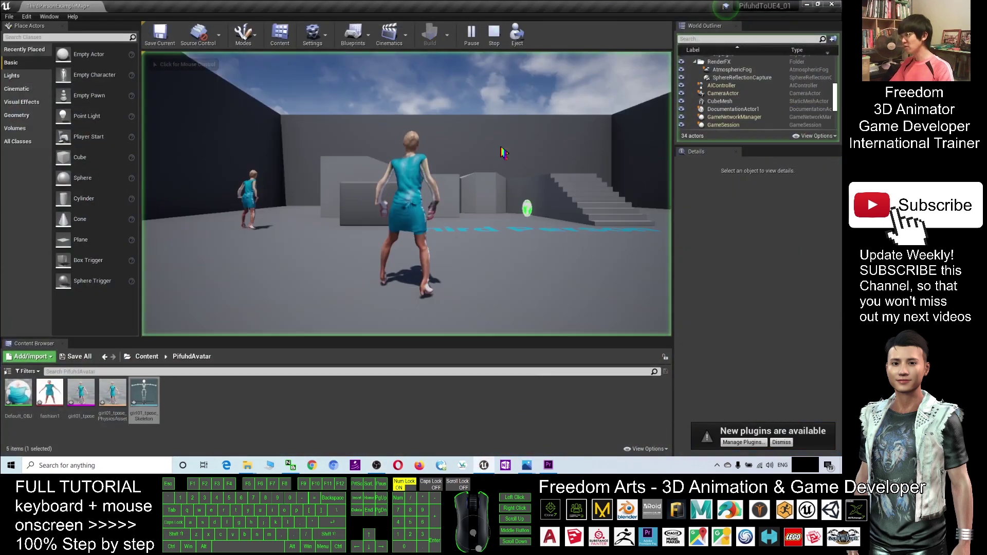
key(w)
key(d)
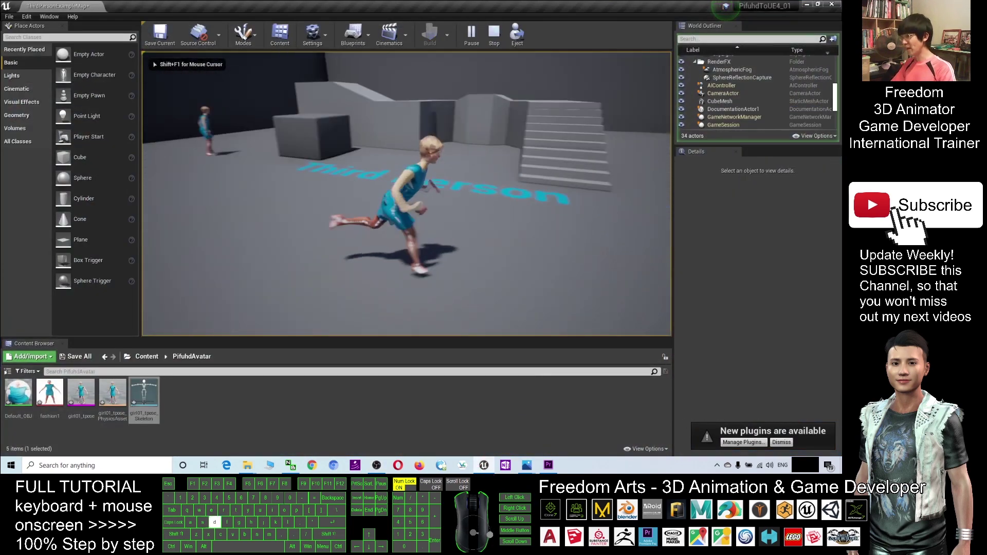
key(w)
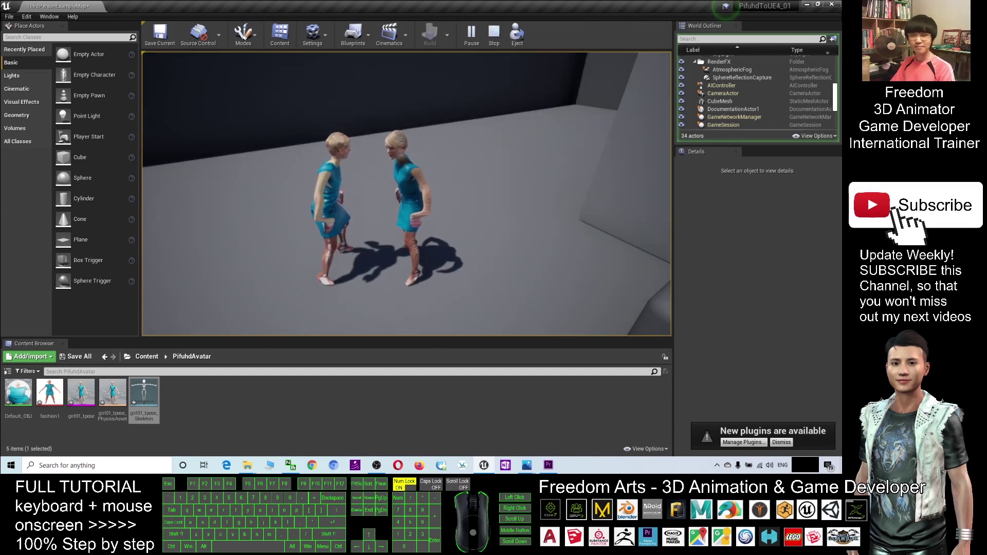
key(w)
key(space)
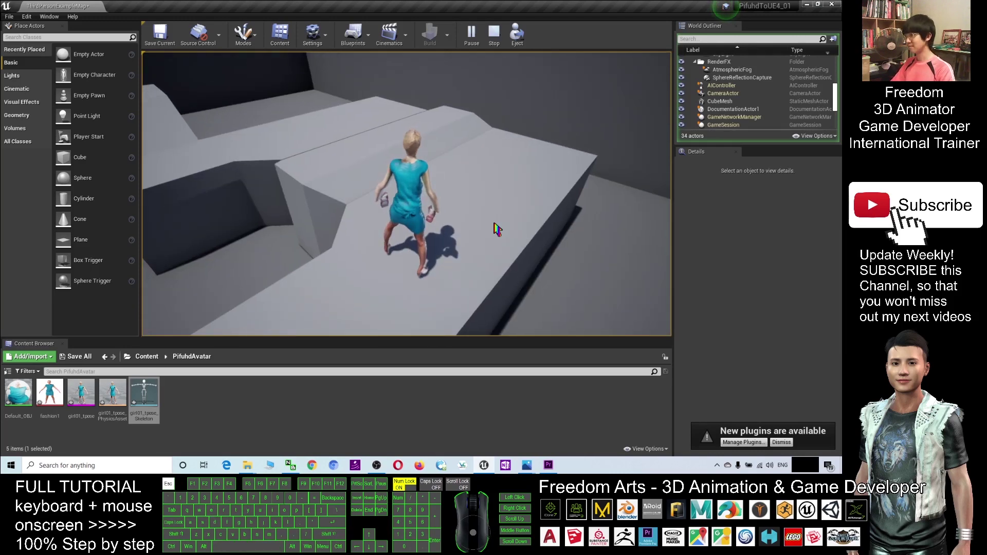
key(Escape)
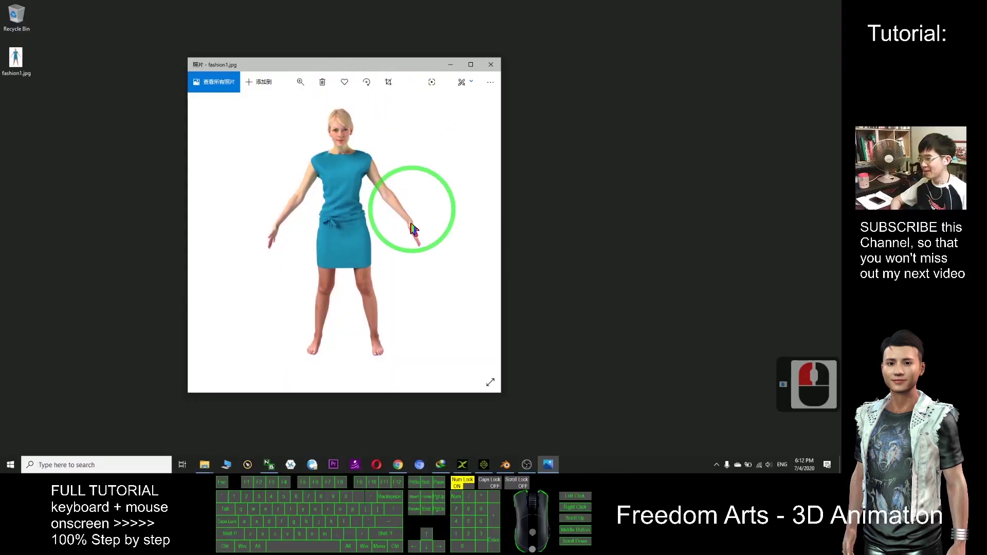
- Close the open photo, reopen fashion1.jpg from the desktop to view it, and close it again
click(487, 67)
click(16, 61)
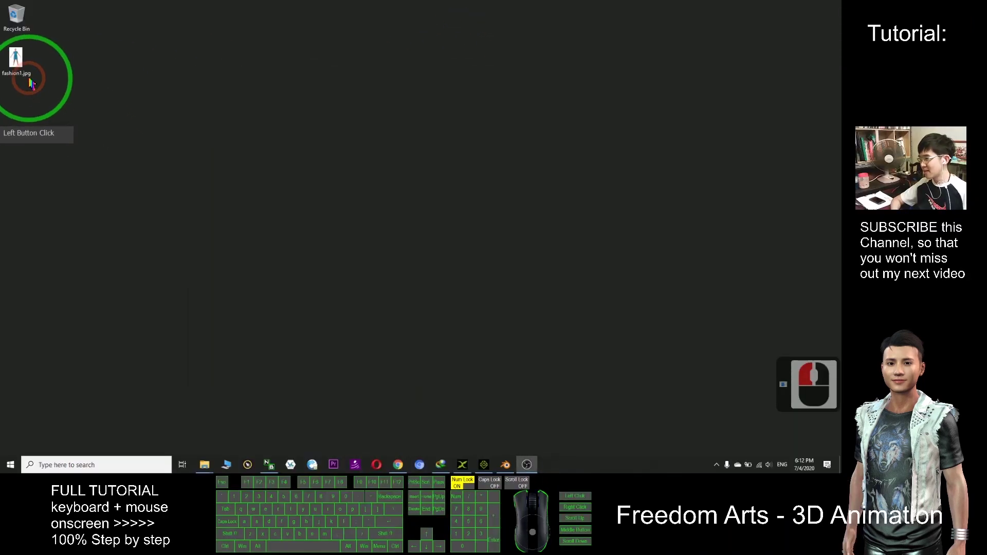
click(30, 85)
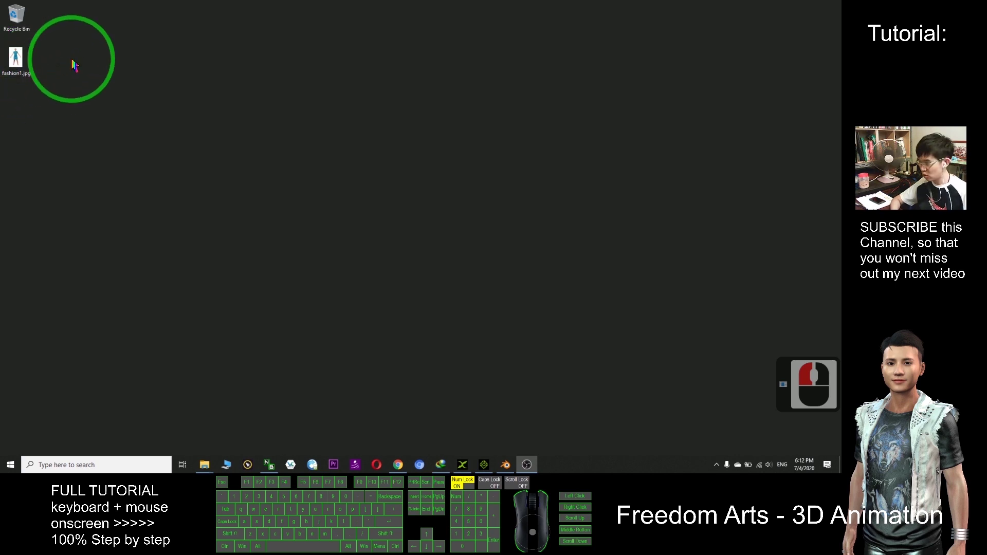
double_click(31, 61)
double_click(19, 62)
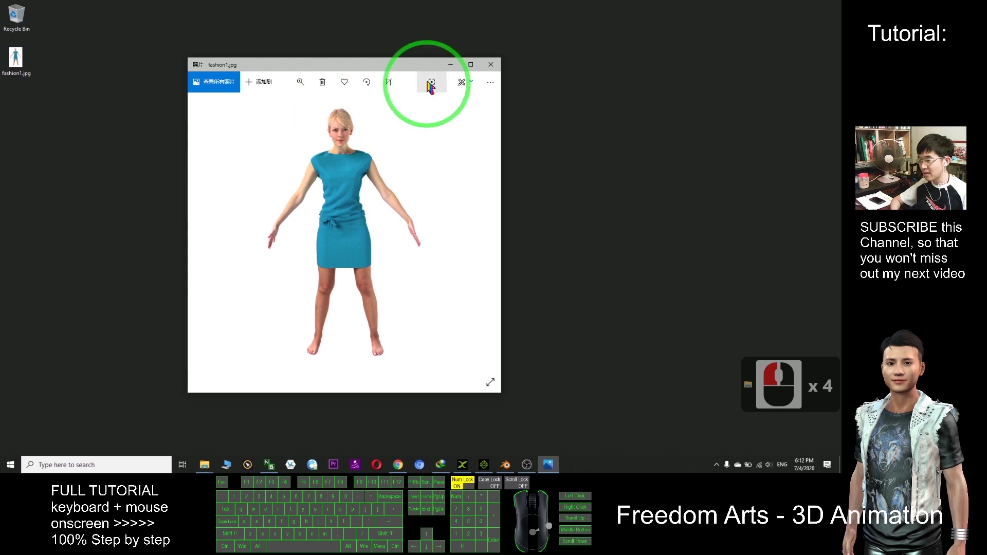
click(490, 65)
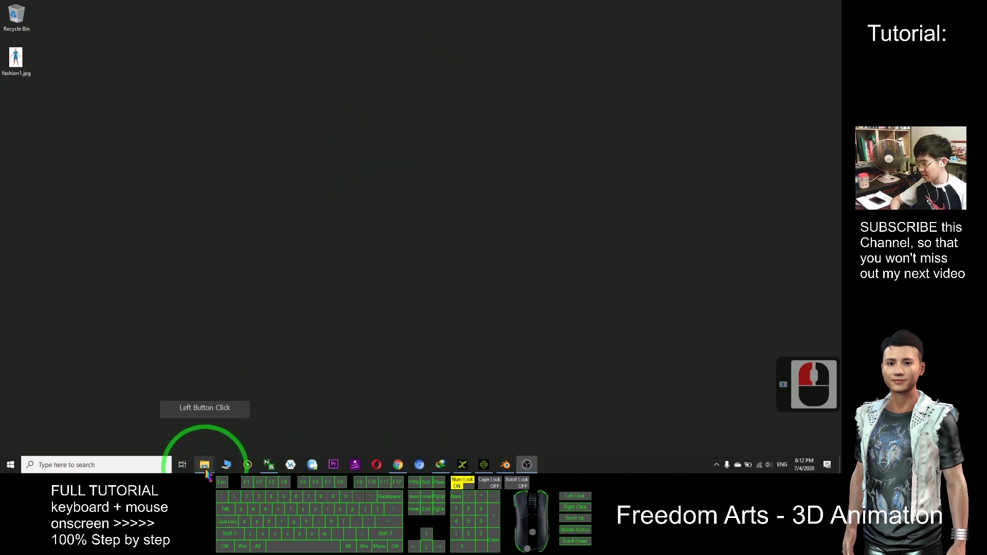
- Check the setting for hiding extensions of known file types in File Explorer's Folder Options, and close both windows
drag(204, 464, 204, 447)
click(198, 398)
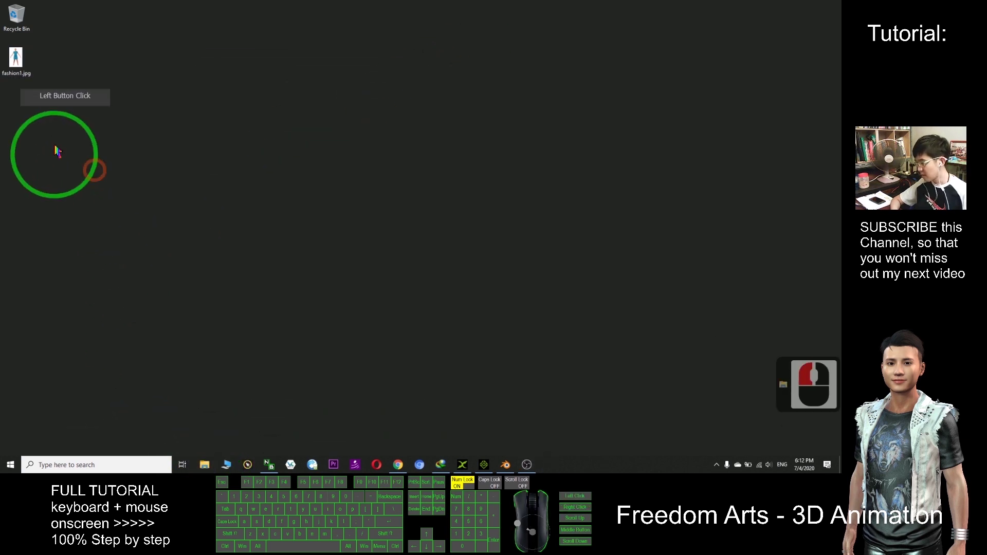
click(29, 77)
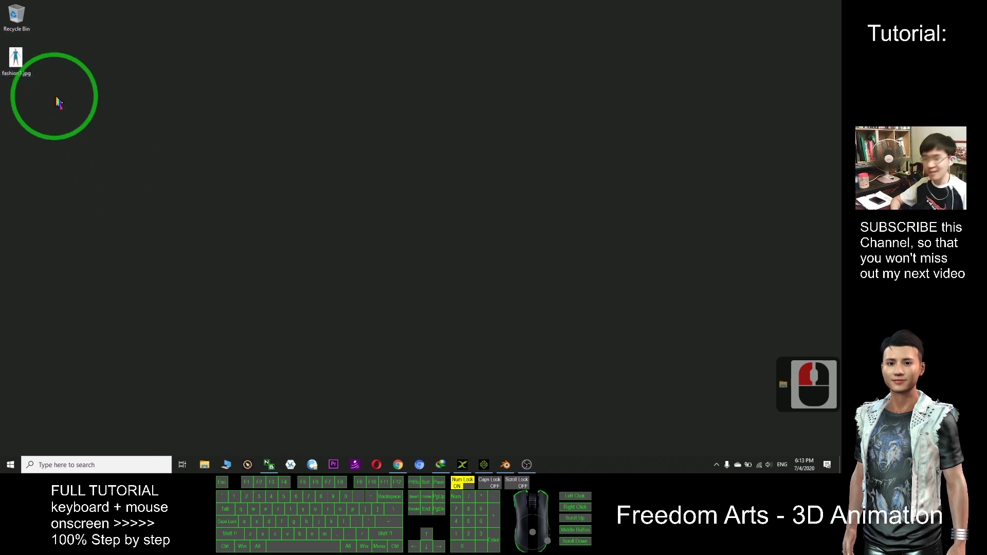
click(204, 465)
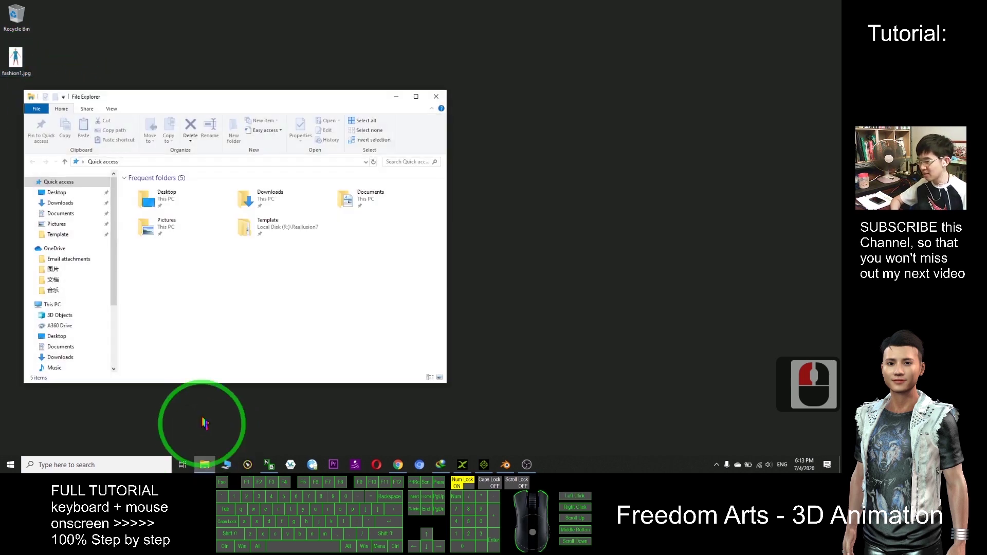
drag(228, 100, 342, 117)
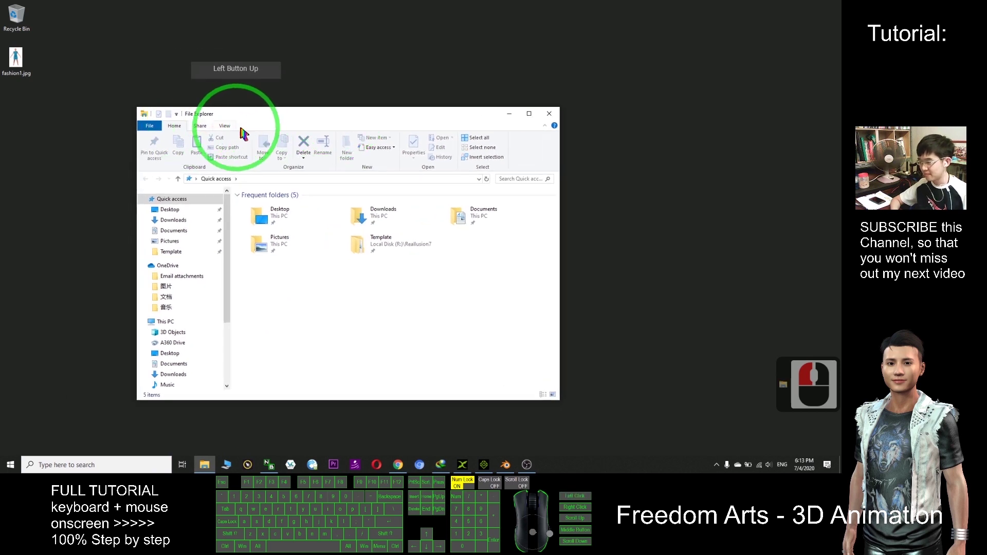
click(225, 125)
click(512, 145)
drag(149, 192, 278, 198)
click(272, 197)
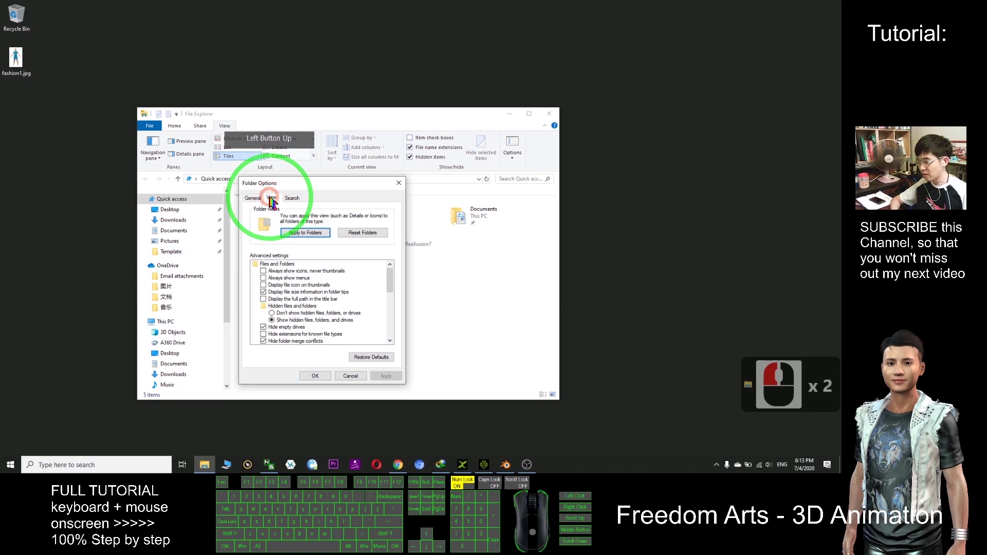
drag(391, 286, 255, 336)
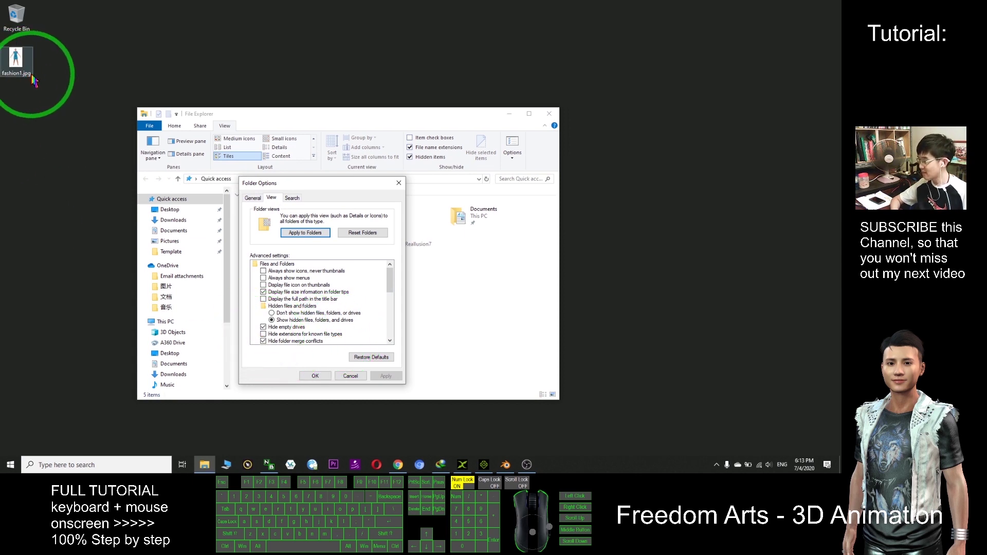
click(399, 183)
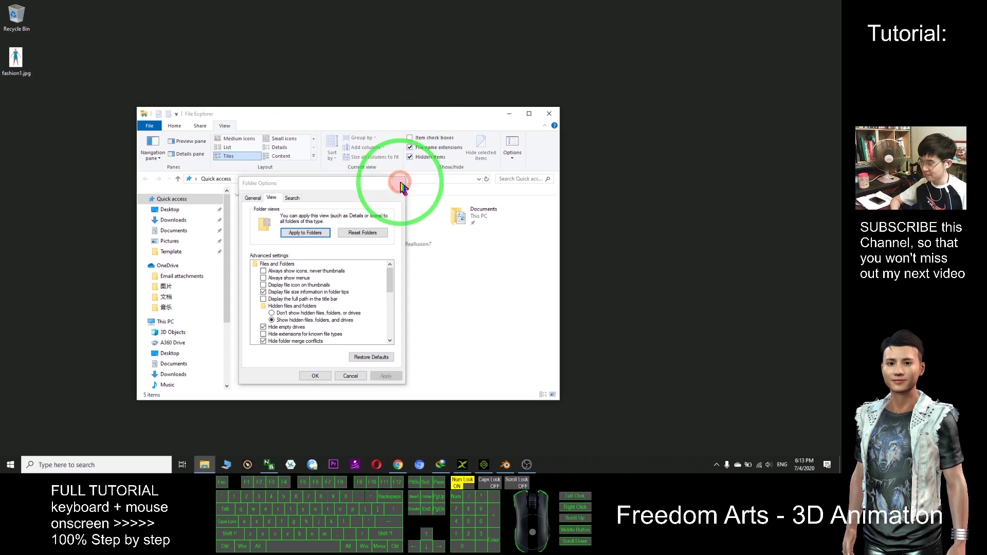
click(549, 113)
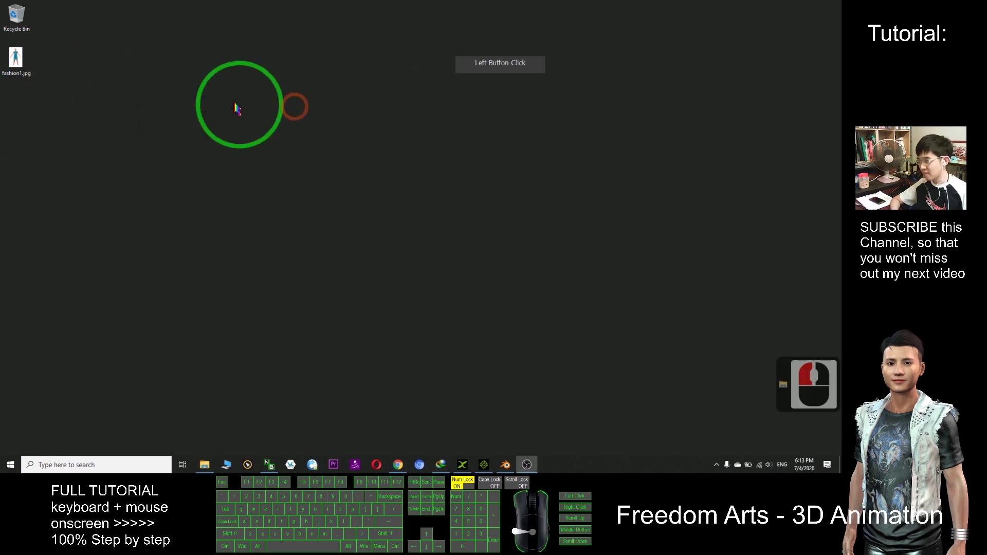
- View the full-body pose in fashion1.jpg once more and close the photo
click(16, 59)
double_click(15, 59)
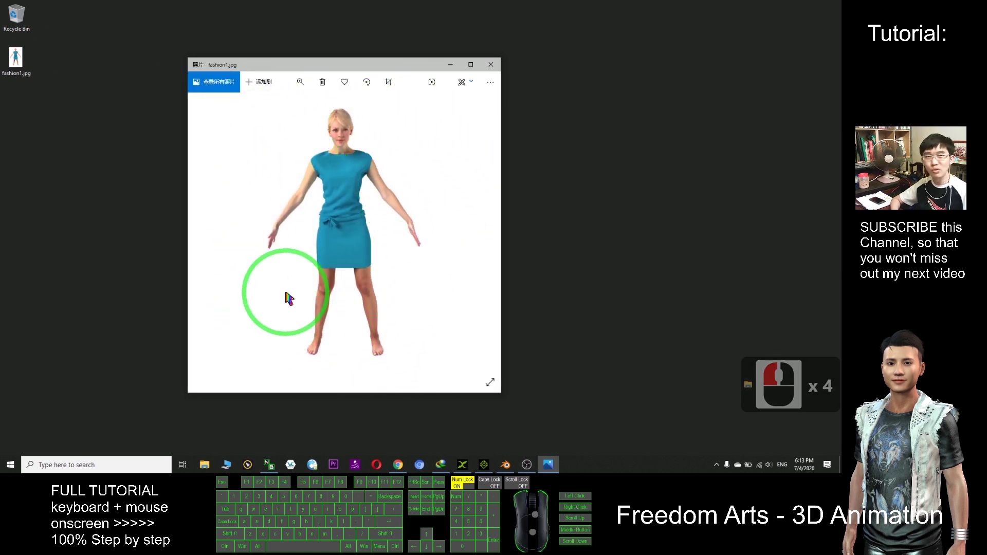
click(489, 65)
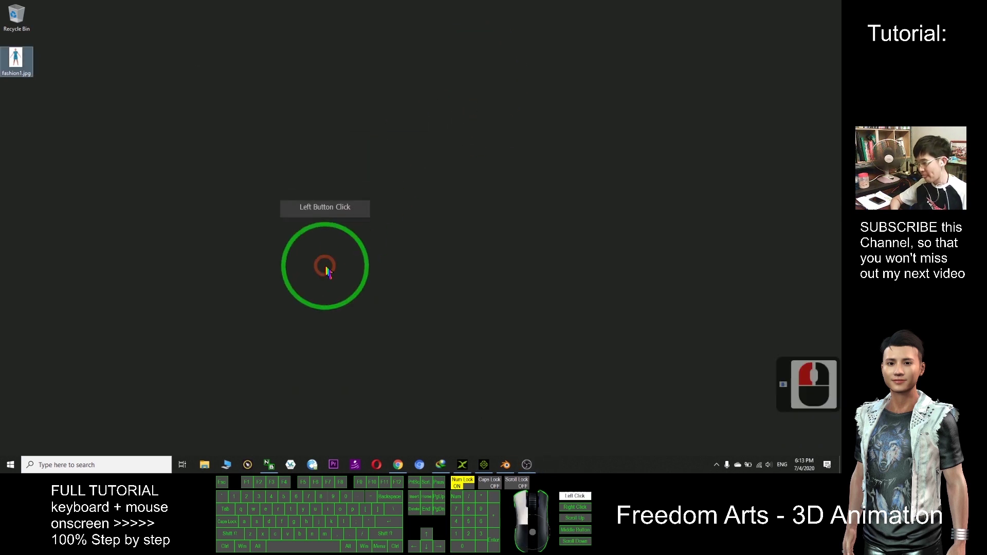
- Switch to Chrome, open the Colab demo from the Code section of the PIFuHD project page, and copy the notebook to Drive
click(399, 460)
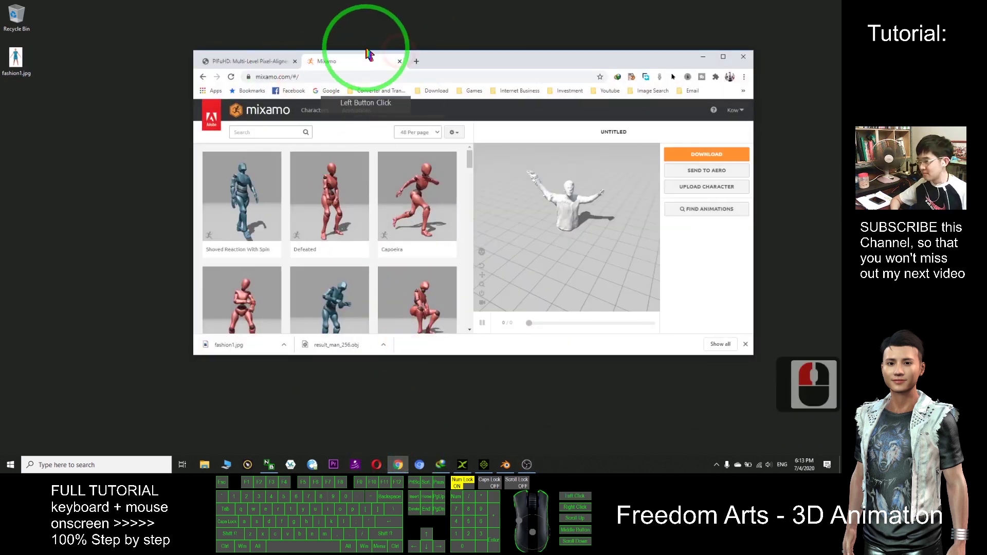
click(249, 61)
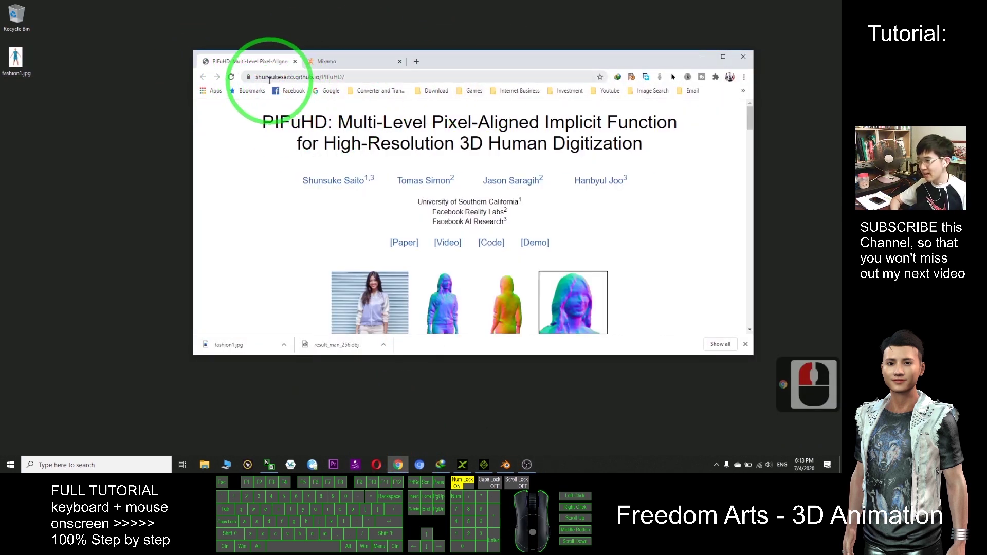
click(367, 76)
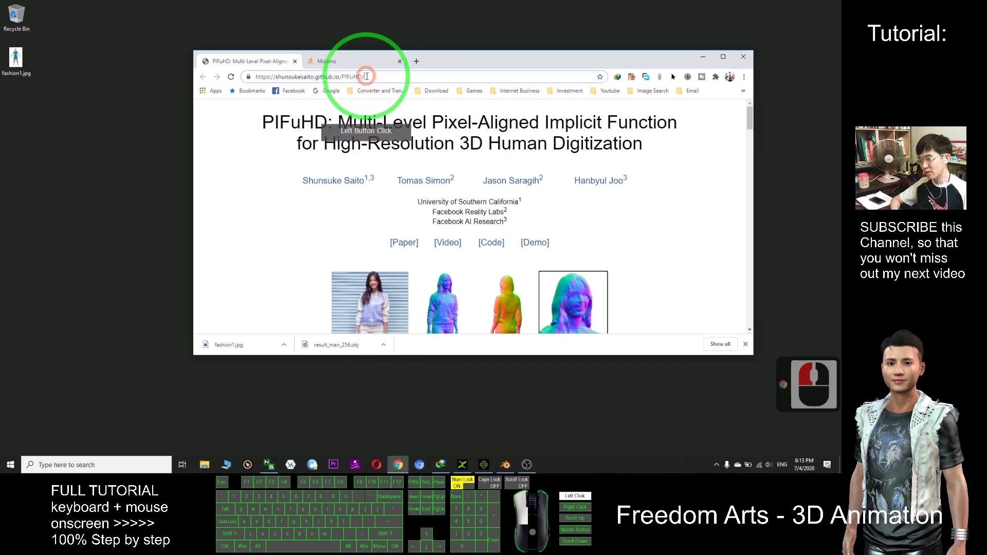
click(373, 76)
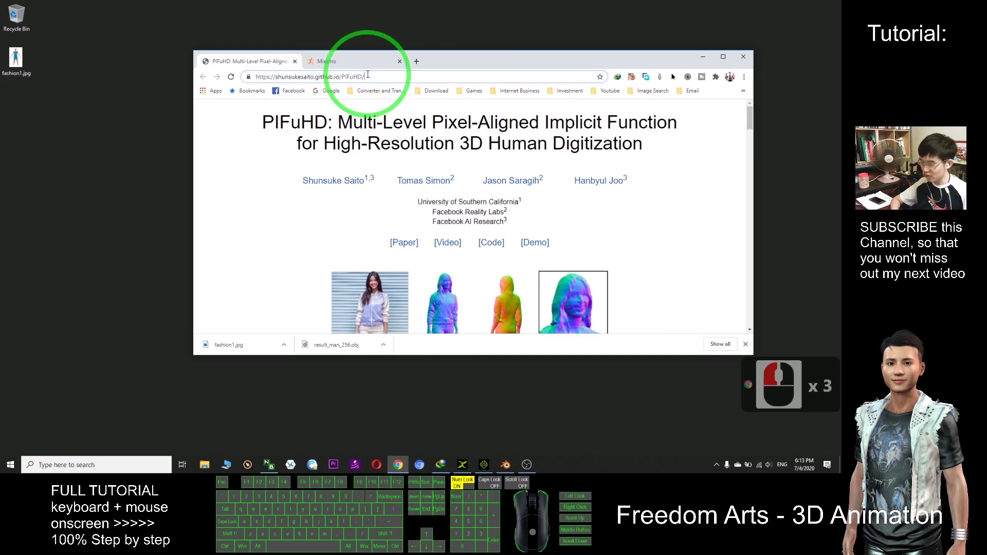
drag(575, 69, 549, 1)
click(748, 241)
drag(837, 85, 840, 415)
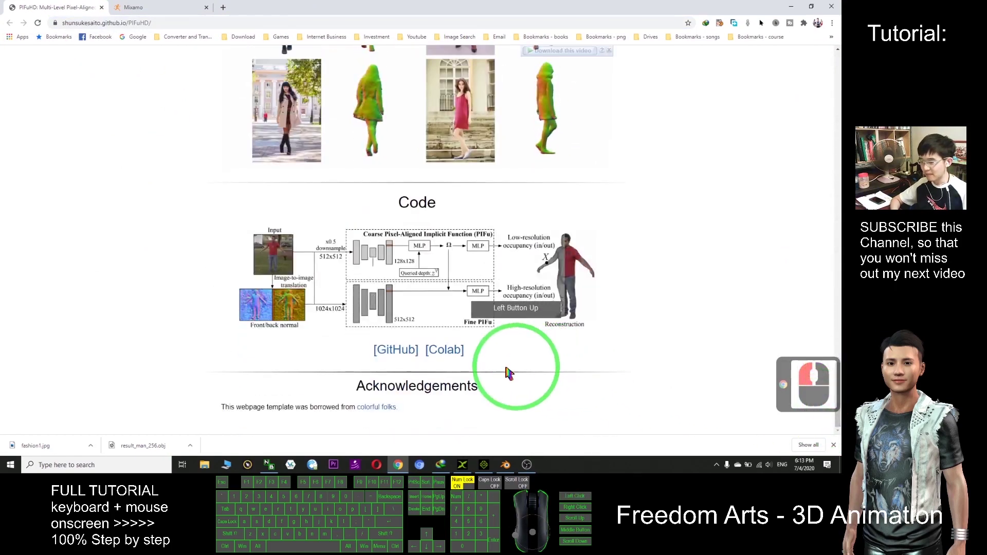
drag(67, 8, 166, 7)
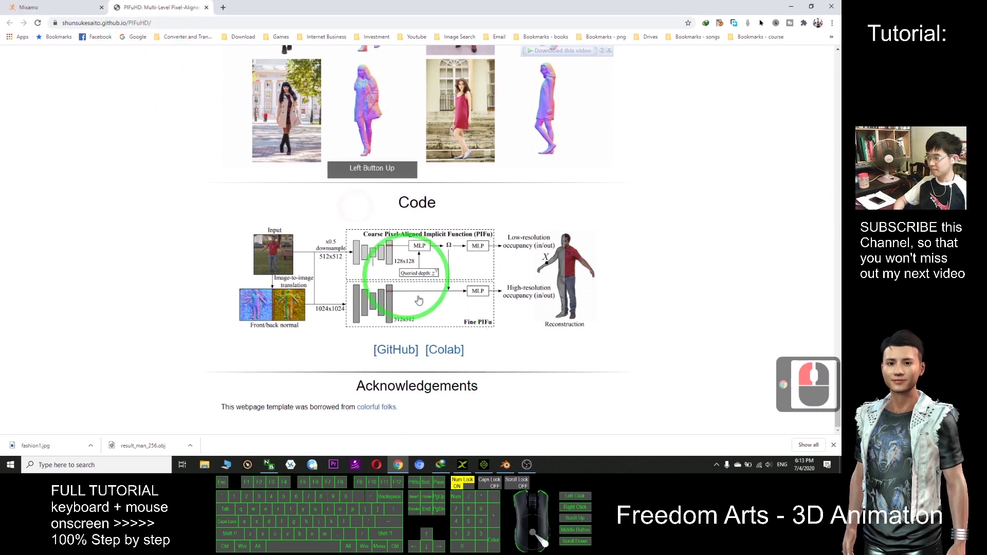
click(446, 351)
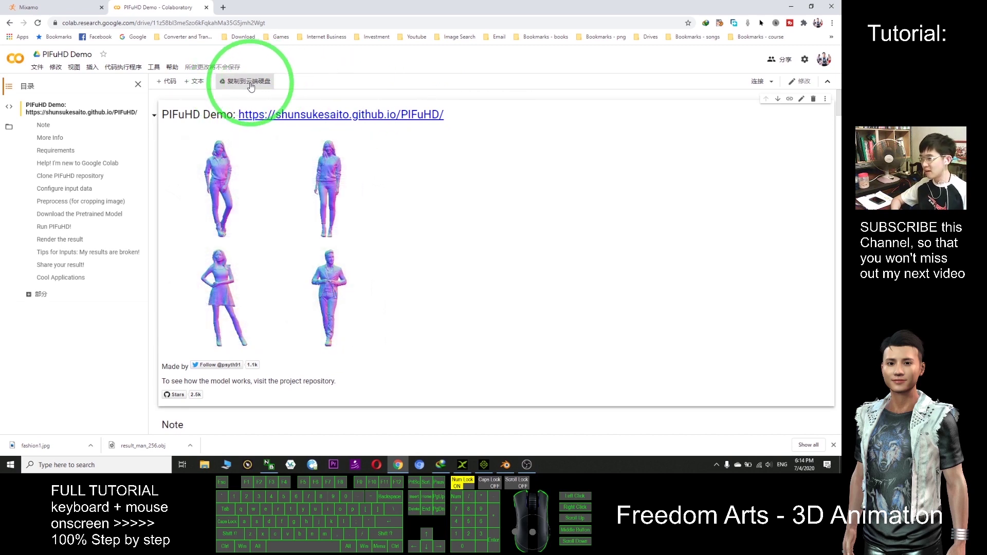
click(233, 84)
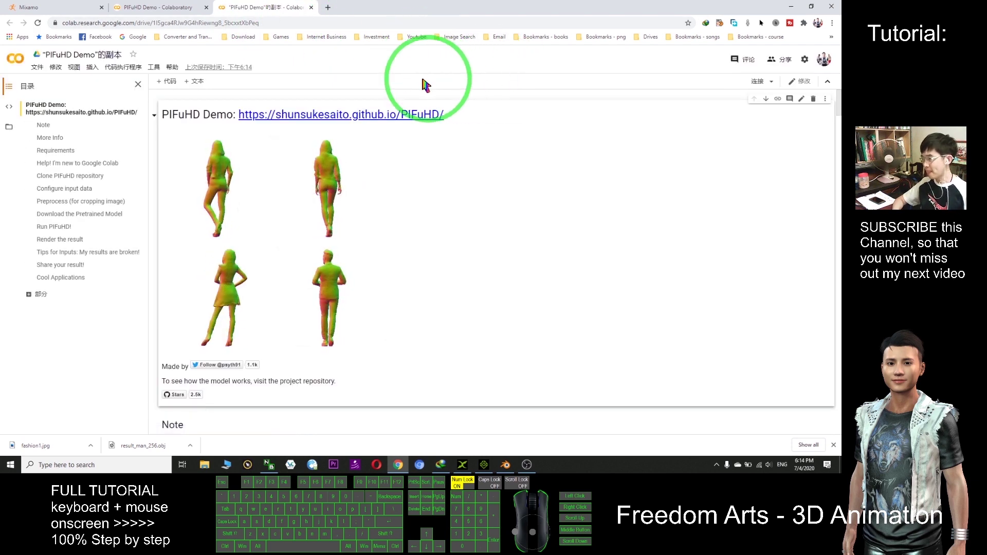
- Save the copied notebook's settings with GPU as the hardware accelerator and connect it to a hosted runtime
click(56, 67)
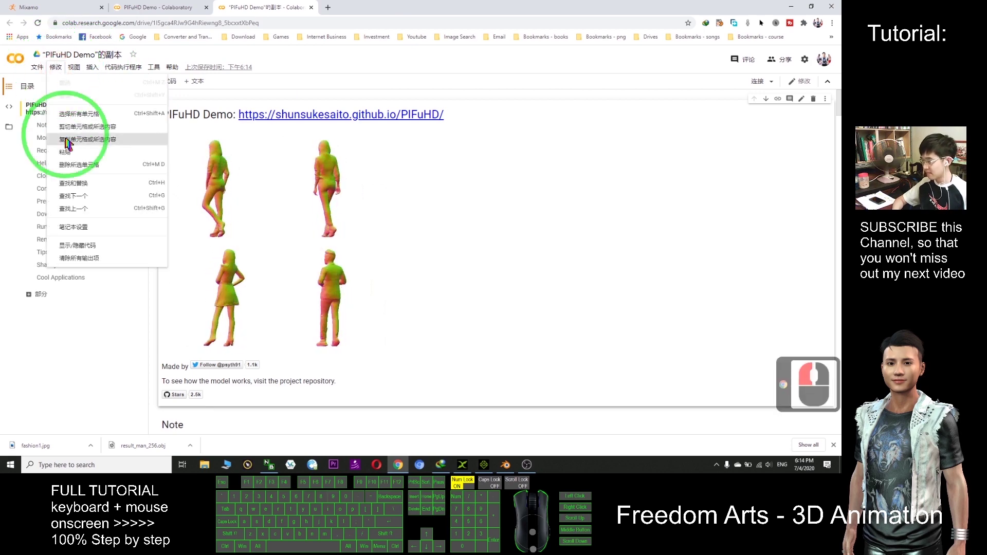
click(82, 228)
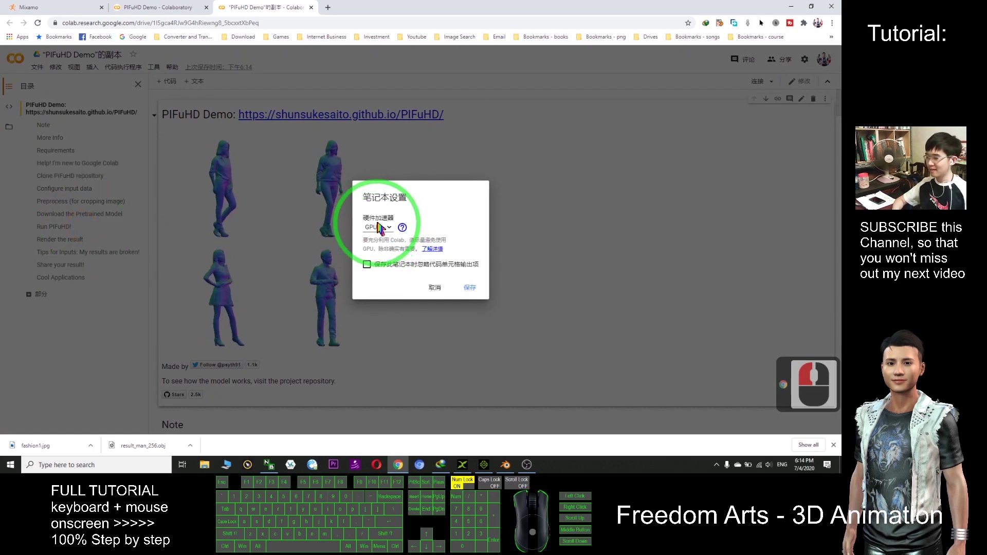
click(469, 287)
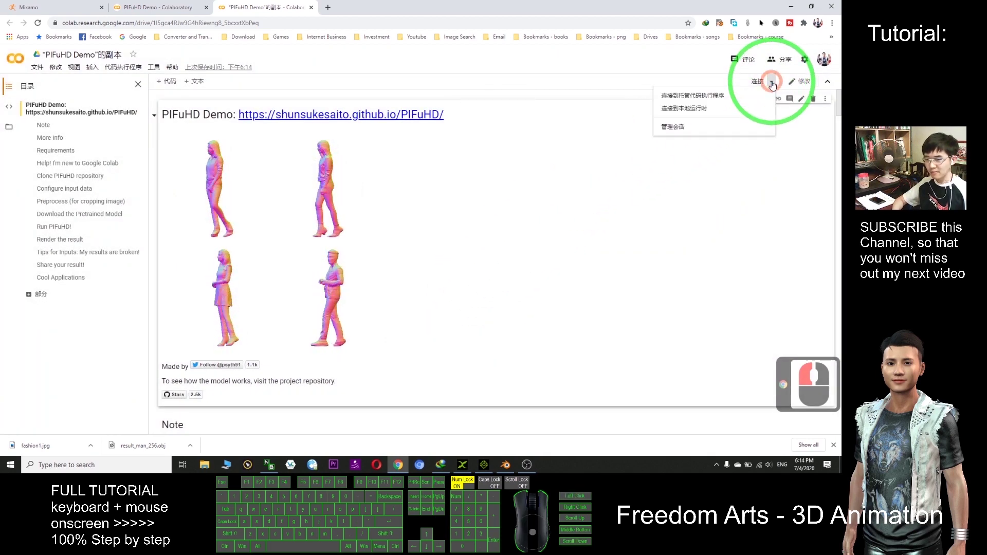
click(673, 97)
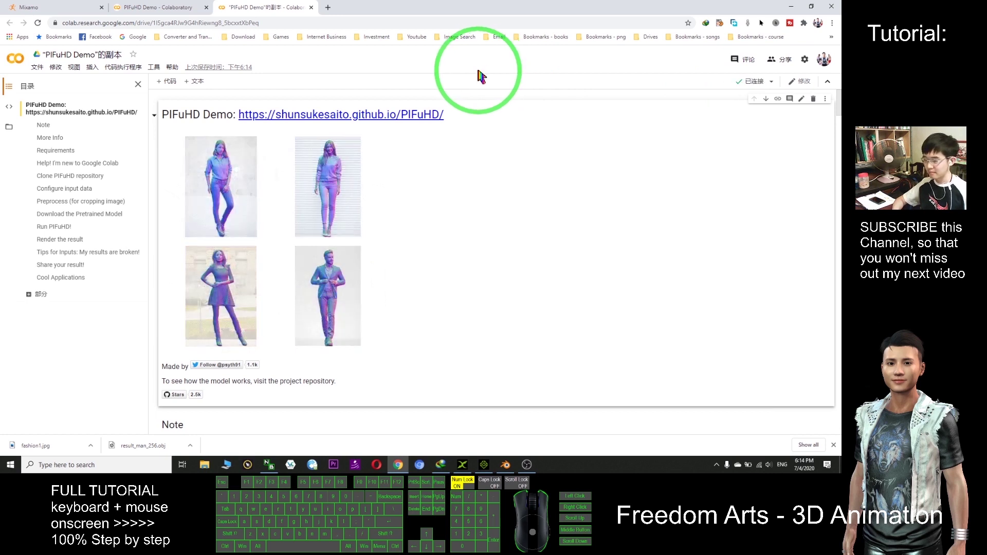
mouse_move(744, 90)
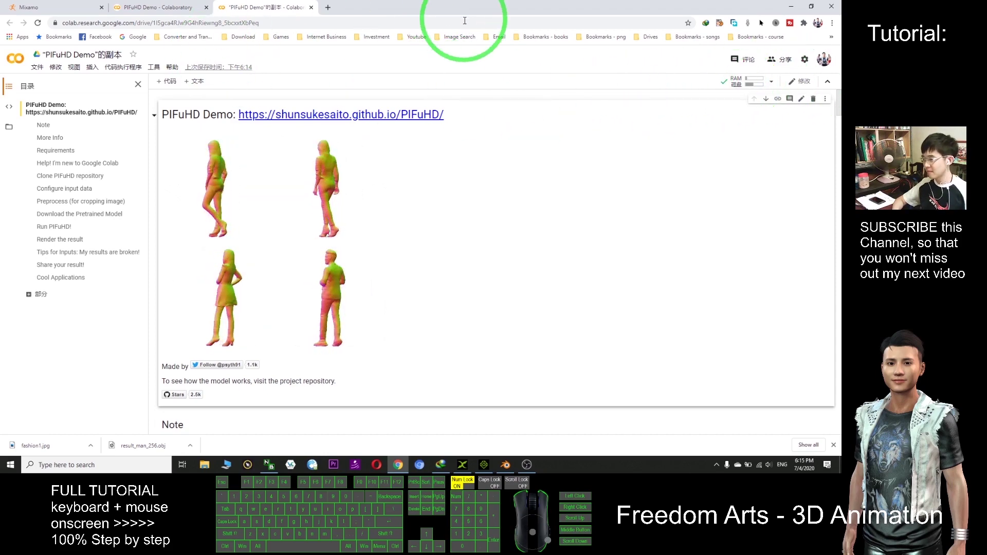
- Run the 1-Minute Presentation code cell in the notebook's More Info section
scroll(519, 193, down, 7)
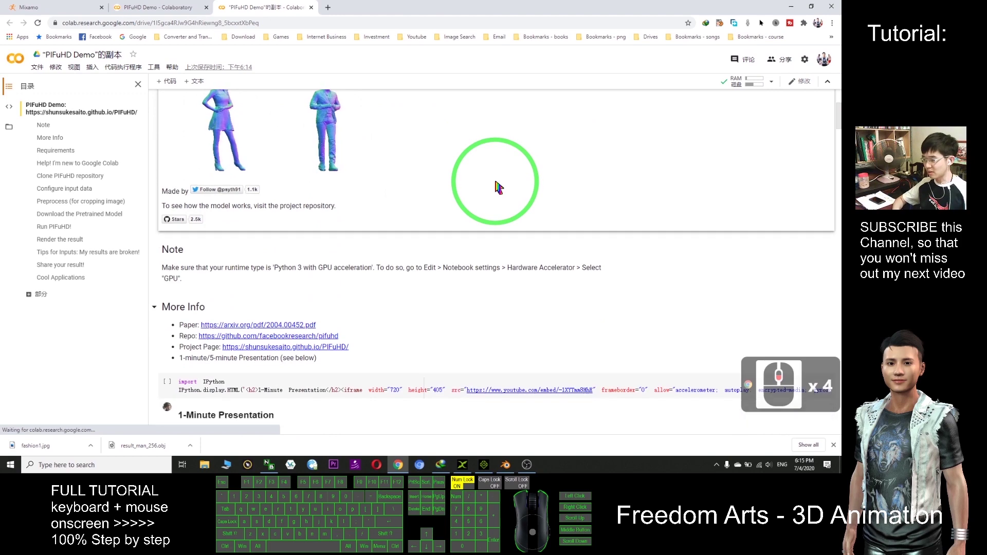
scroll(497, 181, down, 1)
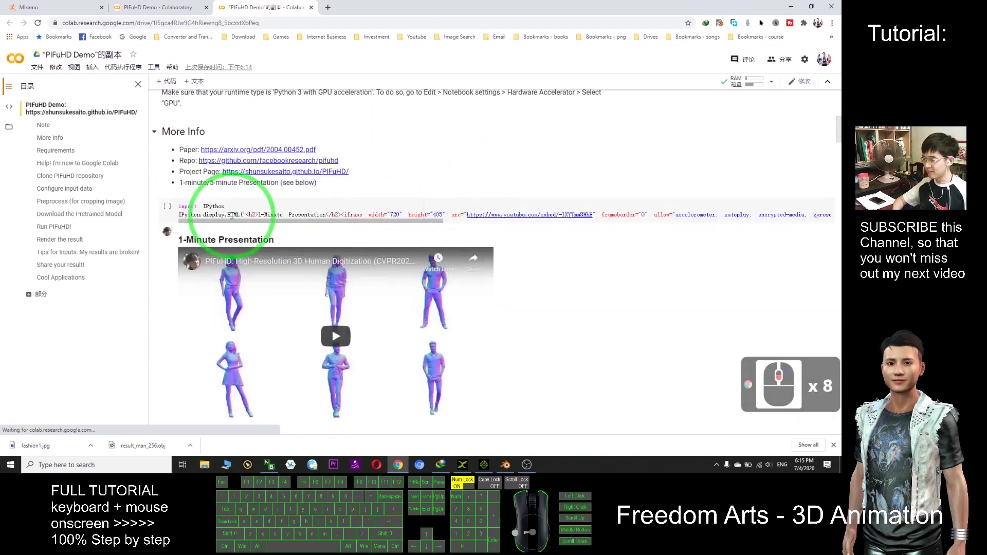
click(167, 207)
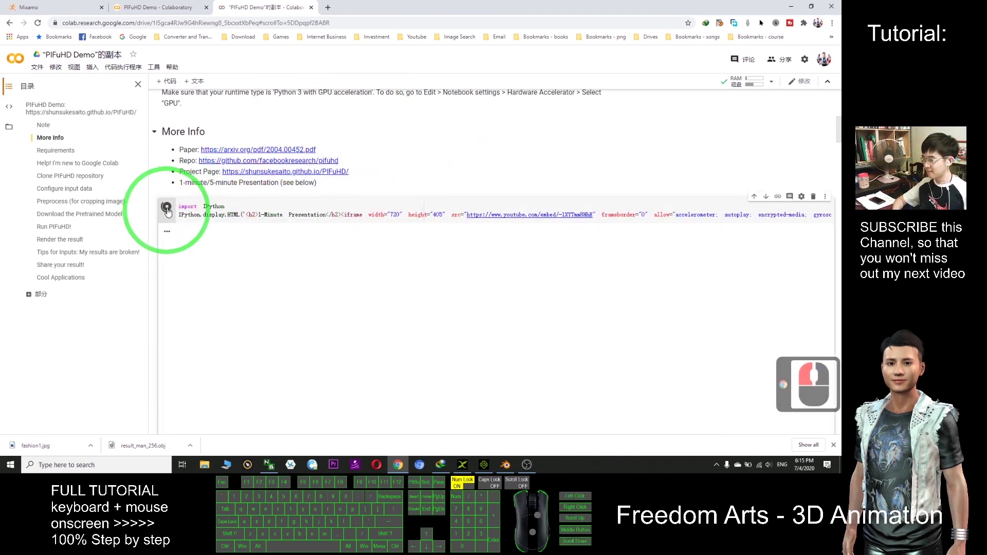
- Run the tutorial video cell in the notebook's "Help! I'm new to Google Colab" section
scroll(389, 195, down, 5)
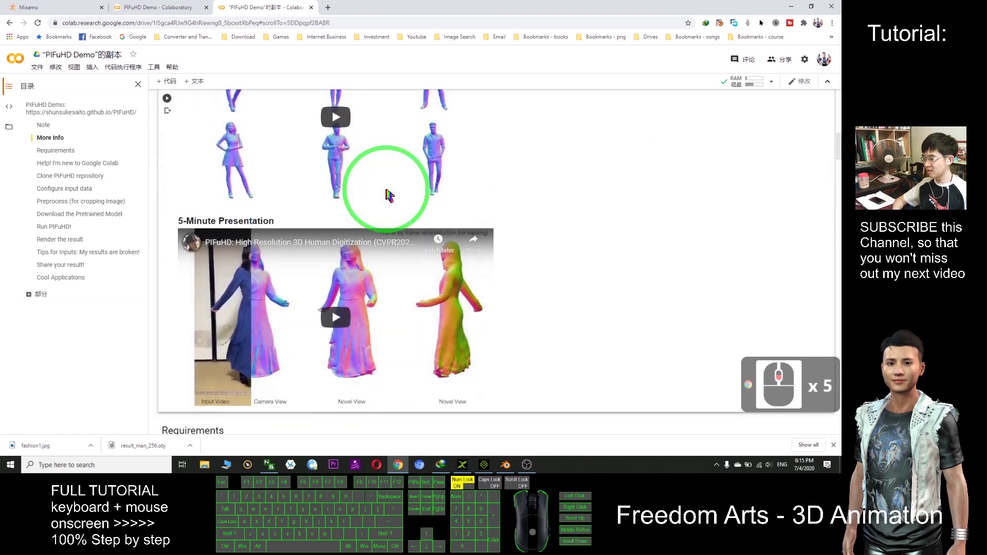
scroll(389, 195, down, 8)
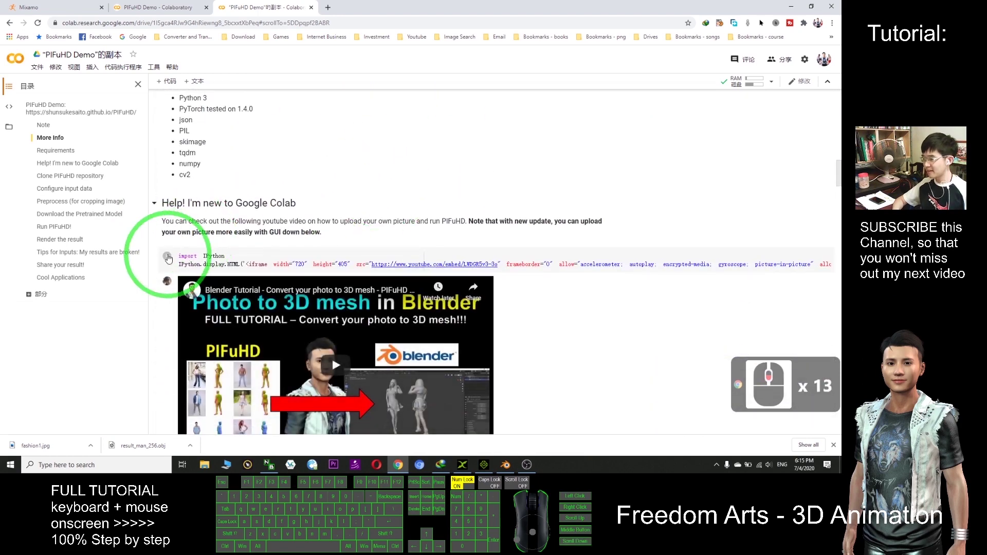
click(167, 256)
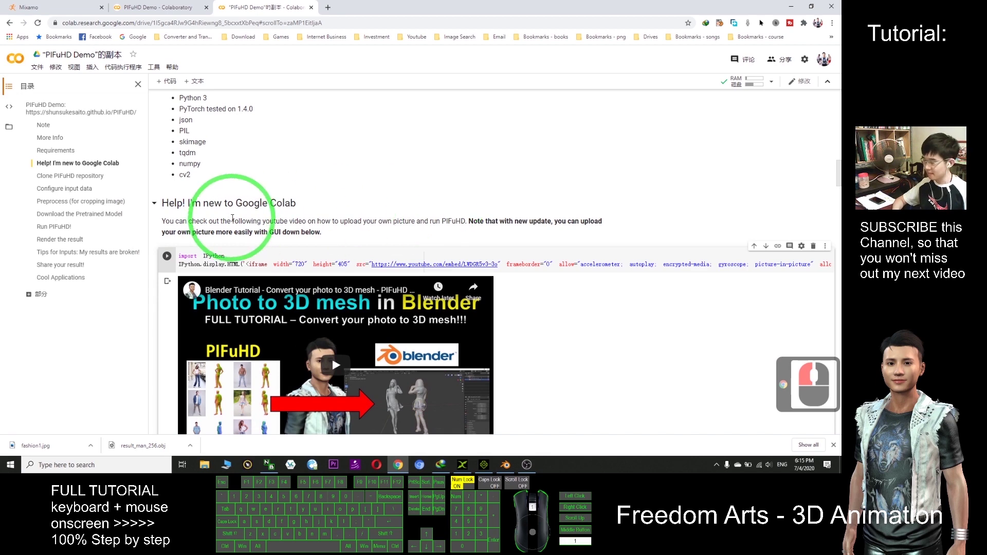
- Run the Clone PIFuHD repository cell and the cd /content/pifuhd/sample_images cell under Configure input data
scroll(233, 218, down, 7)
click(167, 200)
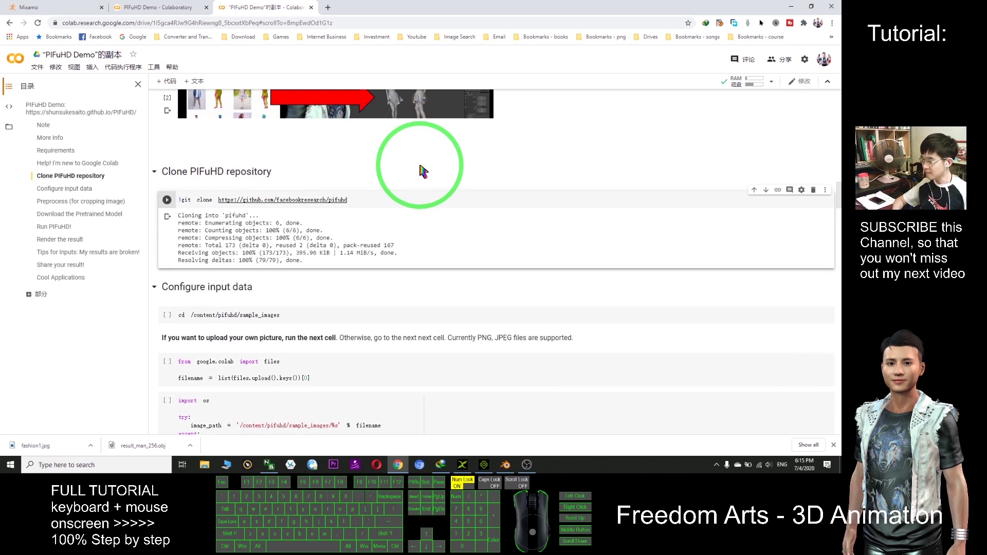
scroll(200, 188, down, 2)
click(169, 226)
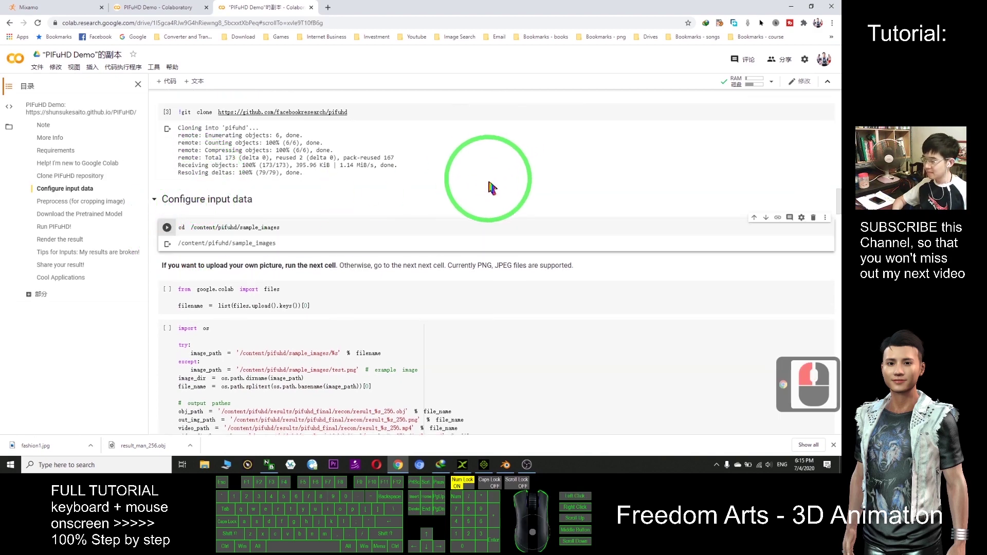
- Run the picture upload cell under Configure input data and shrink the browser window to reveal the desktop
click(168, 289)
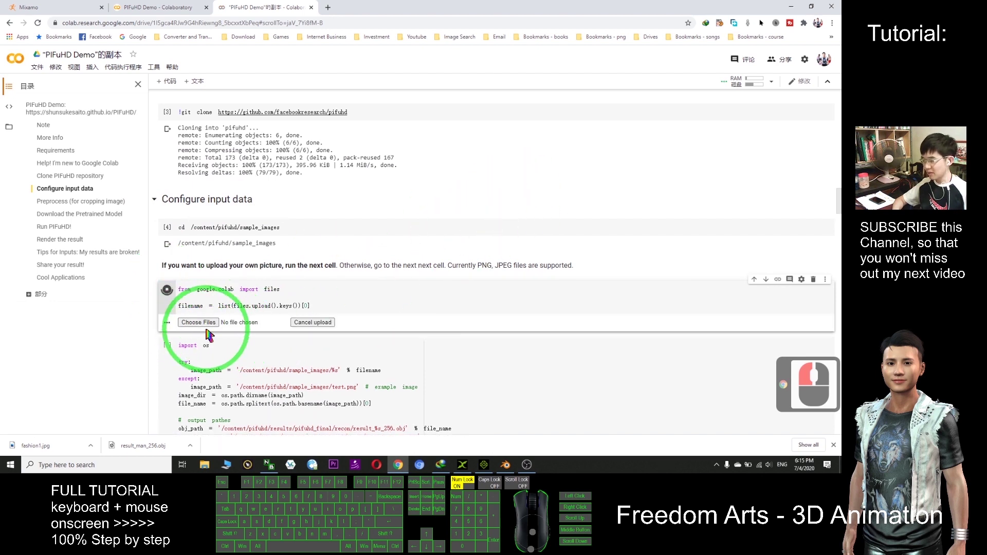
click(218, 324)
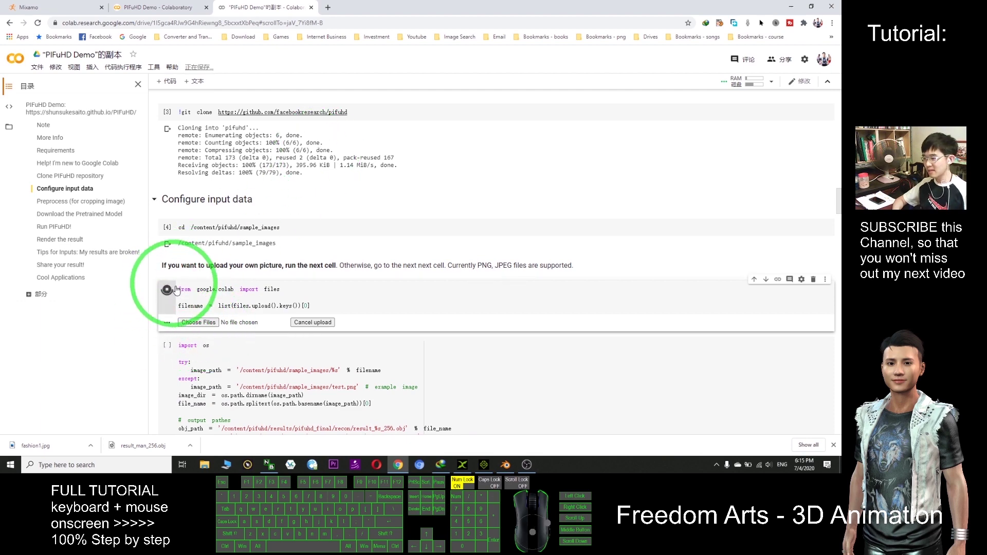
double_click(425, 11)
drag(447, 22, 478, 22)
scroll(525, 209, down, 3)
scroll(535, 190, up, 2)
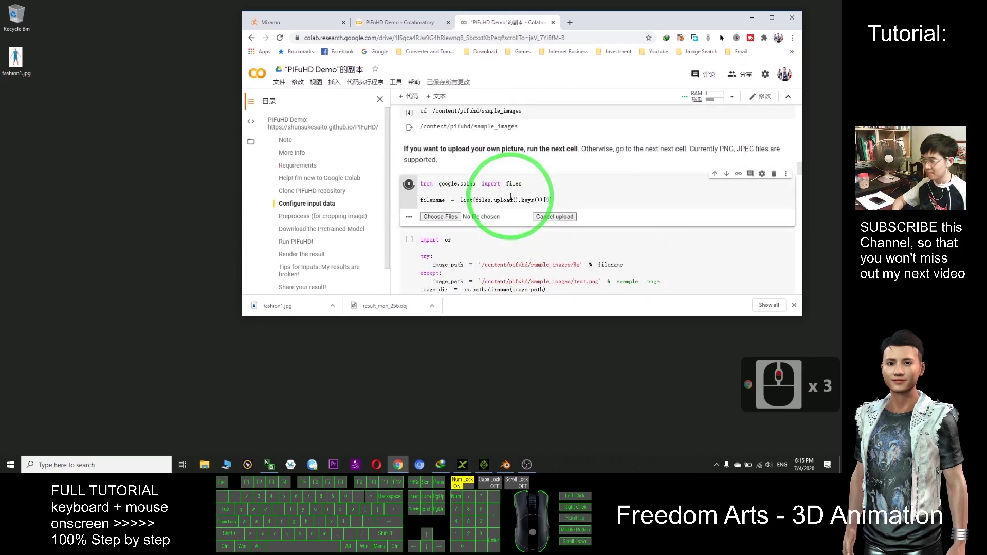
- Upload fashion1.jpg from the Desktop through the upload cell and maximize the browser window again
click(444, 219)
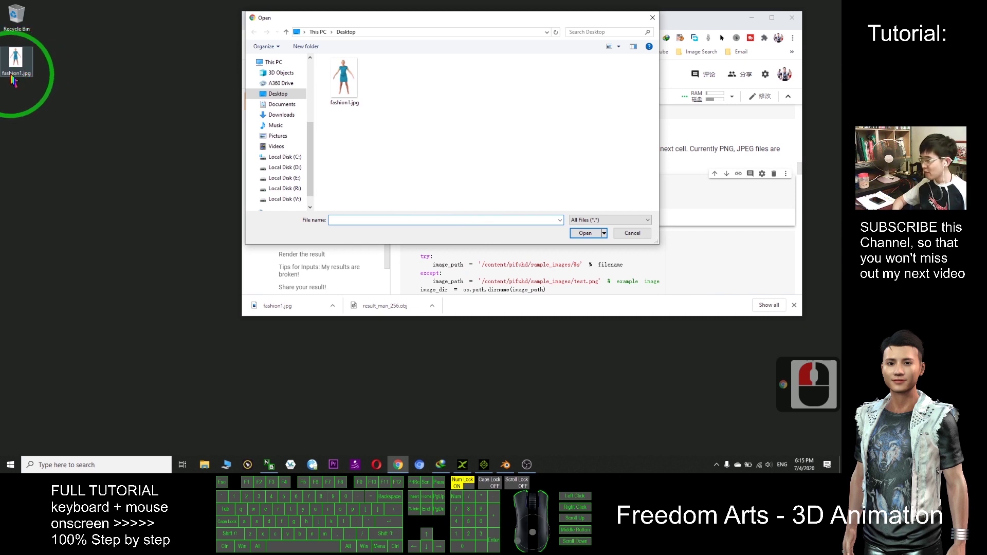
click(343, 77)
click(352, 32)
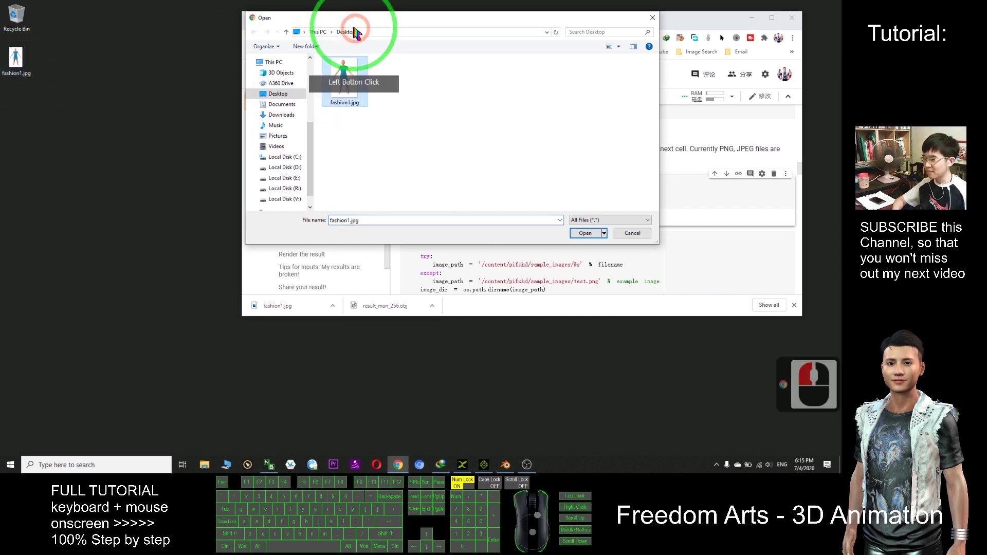
click(270, 95)
click(342, 82)
click(565, 221)
click(343, 80)
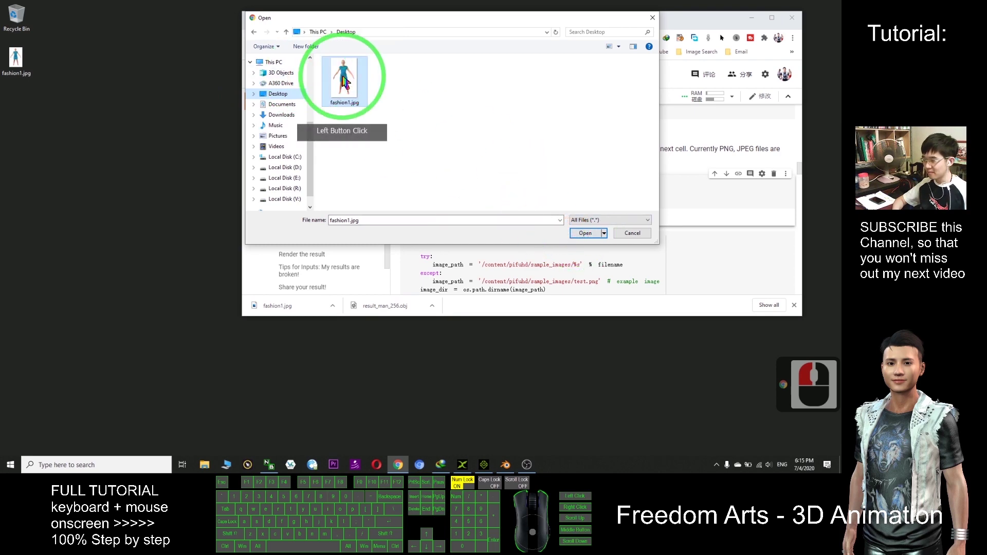
click(584, 233)
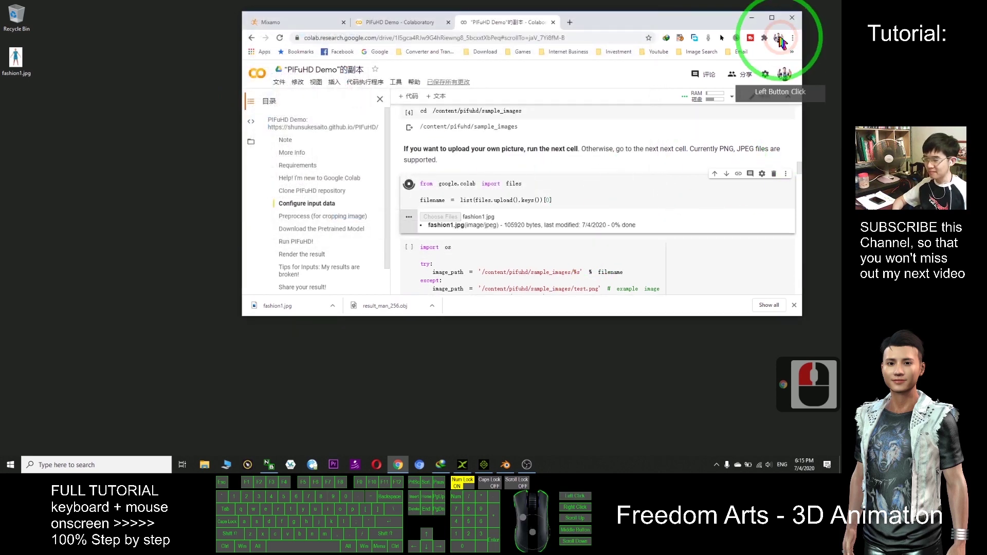
click(772, 18)
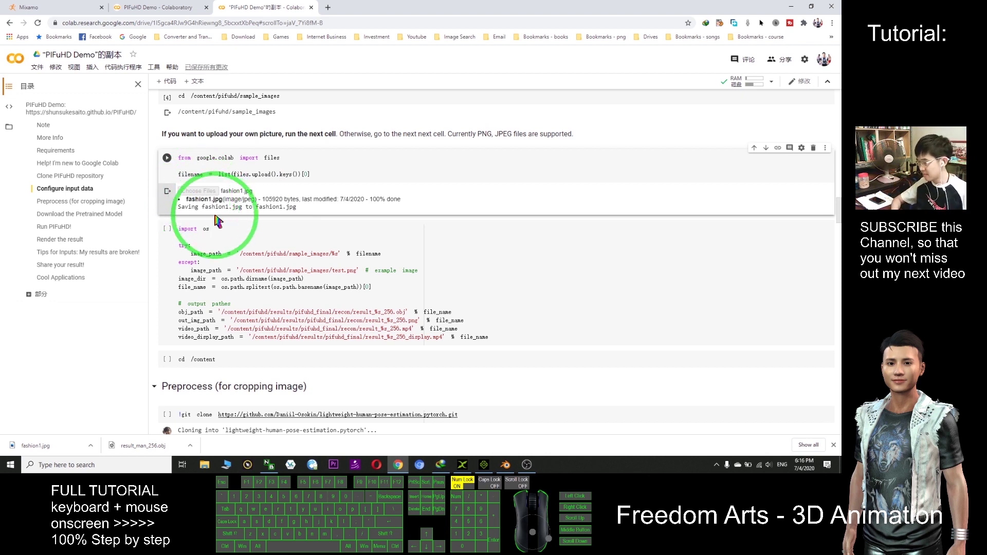
- Change the example image file name in the except branch's image_path to fashion1.jpg
click(344, 274)
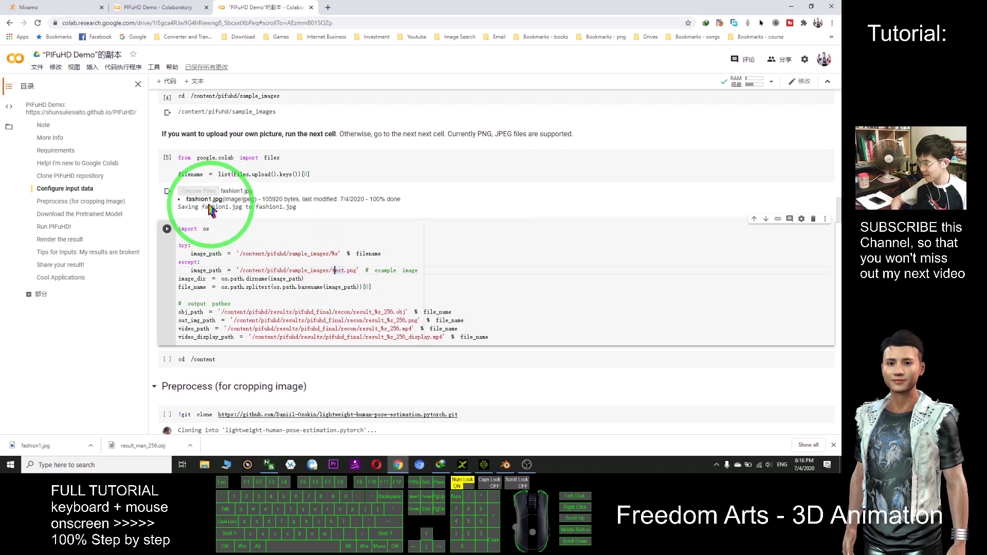
double_click(338, 270)
click(356, 271)
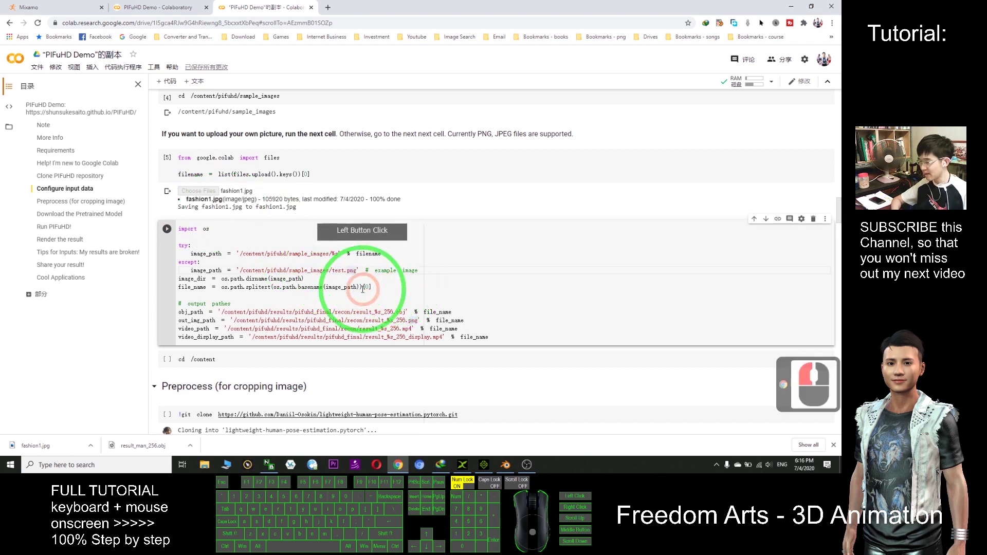
key(BackSpace)
key(BackSpace)
key(BackSpace)
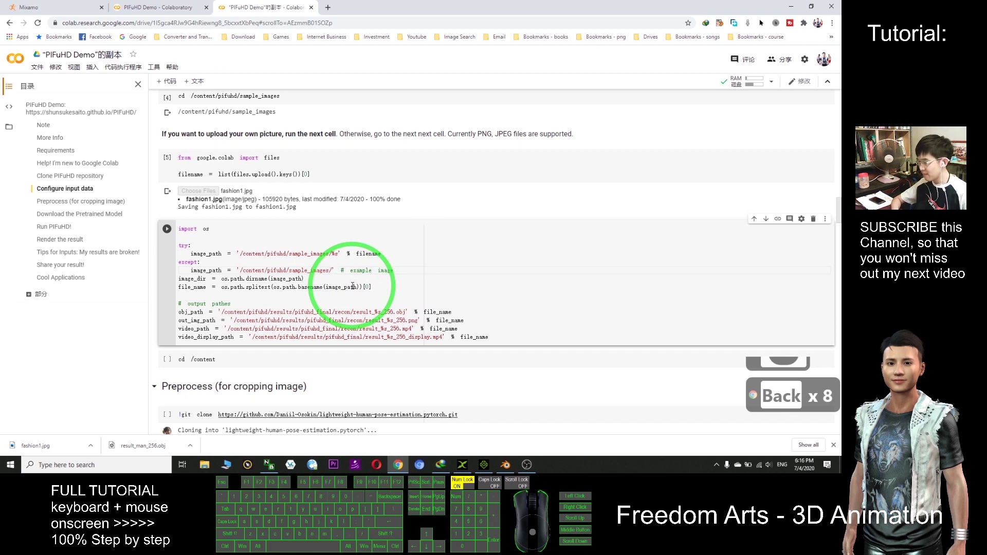
text(fashion)
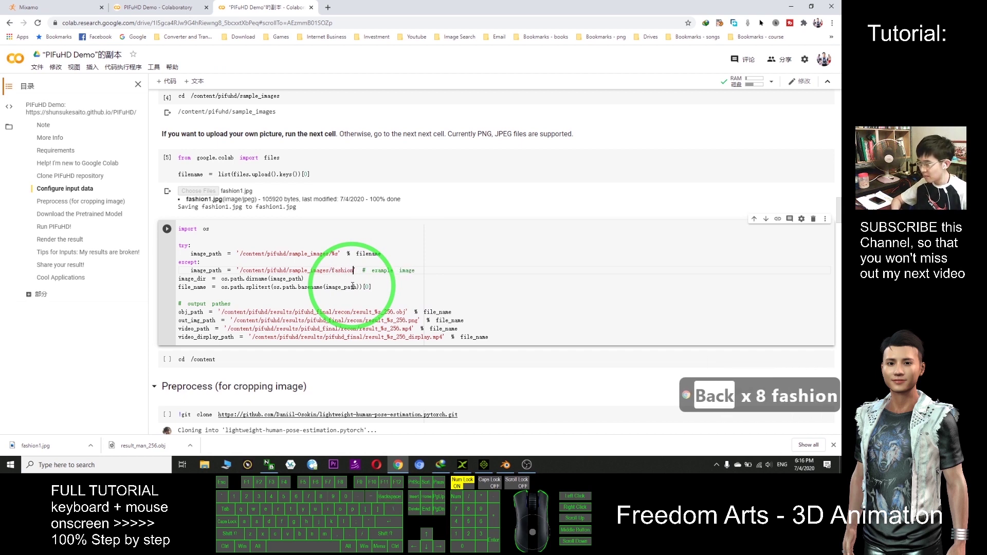
text(1.jpg)
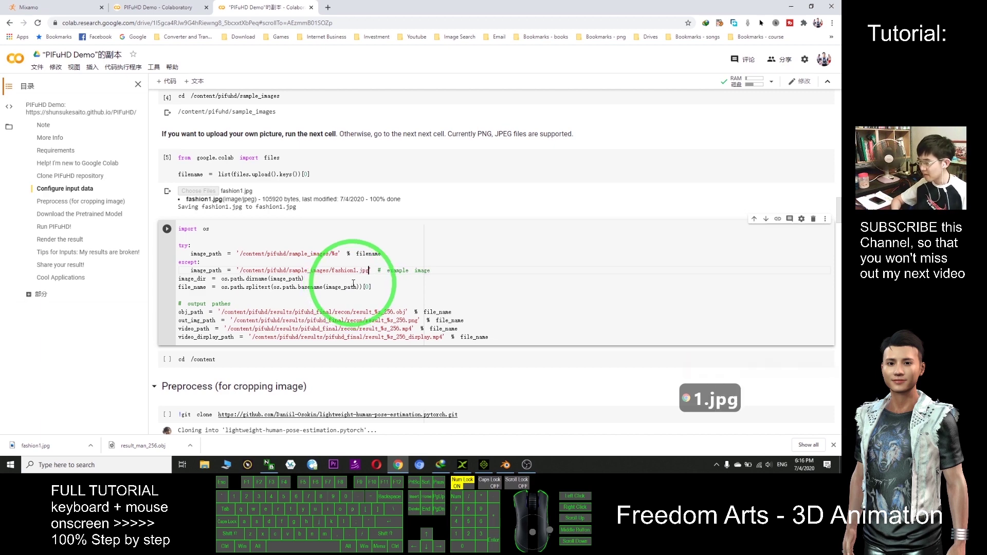
- Run the image path cell and all cells after it, checking progress down to the Download the Pretrained Model section
scroll(354, 283, up, 1)
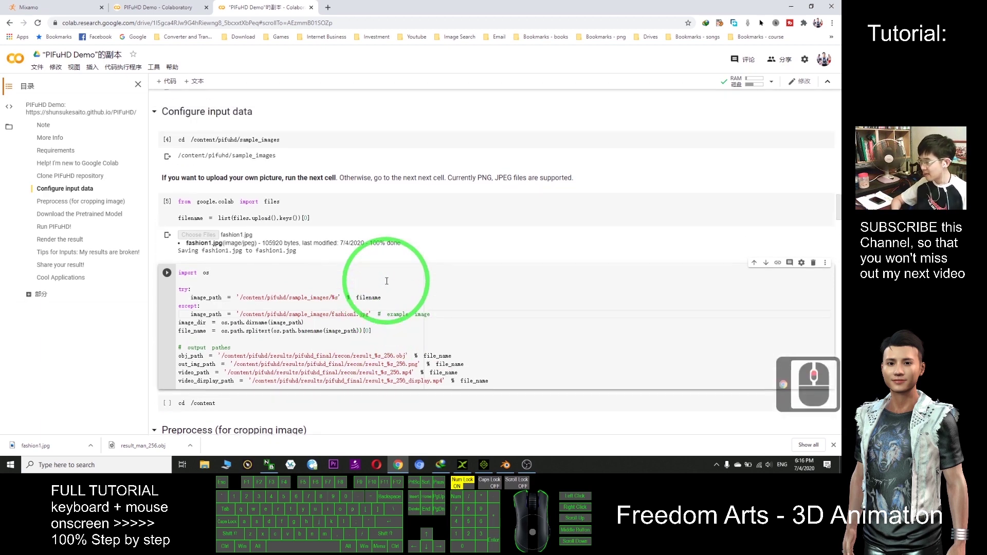
click(127, 68)
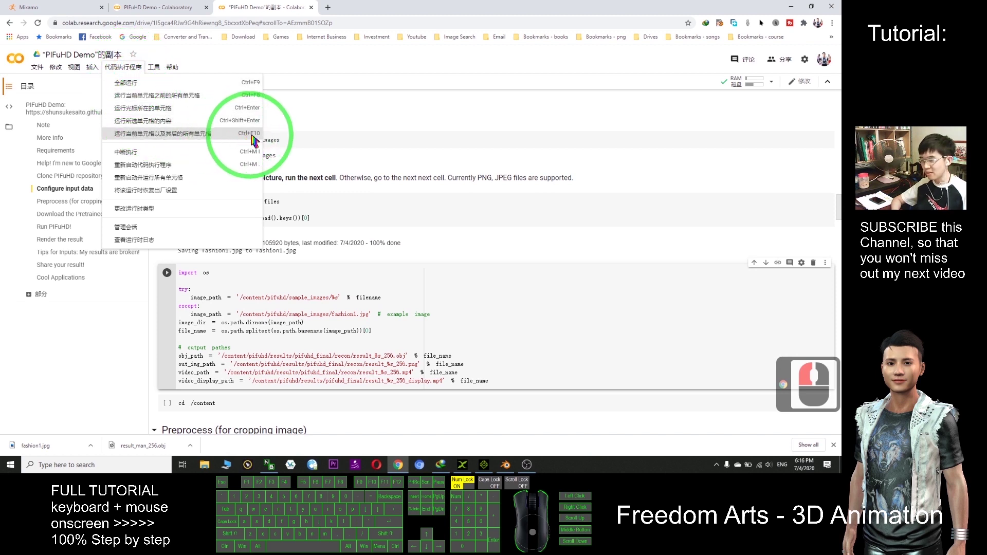
click(144, 134)
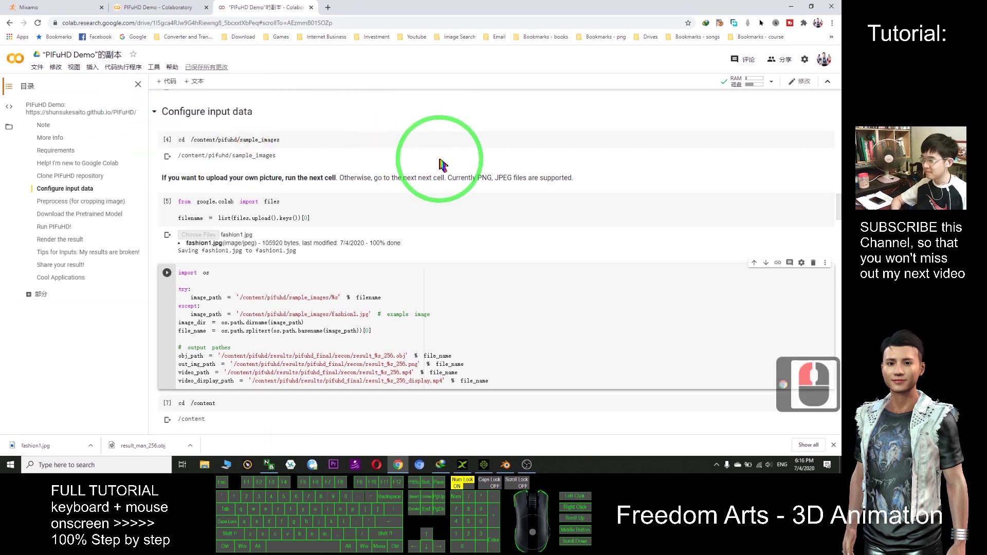
scroll(441, 164, down, 3)
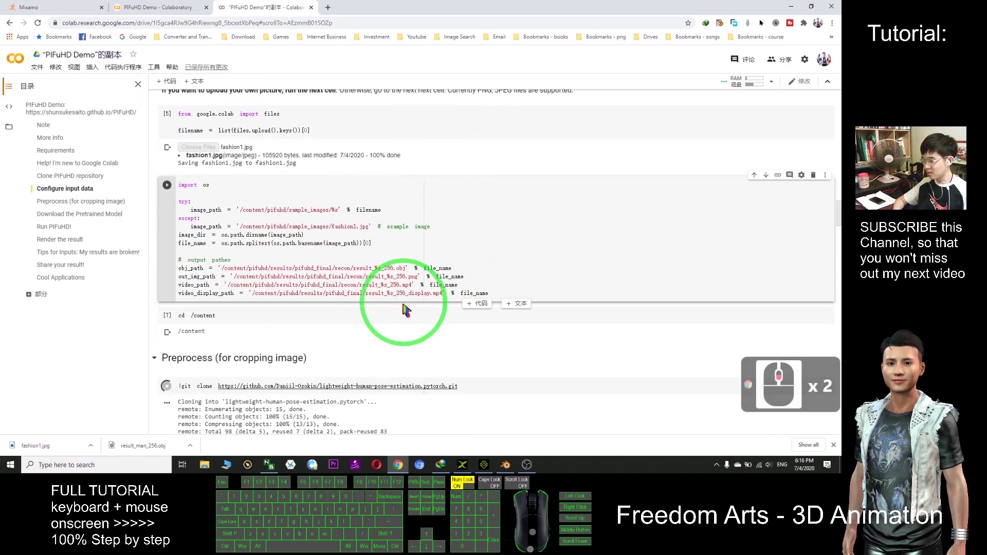
scroll(490, 233, down, 3)
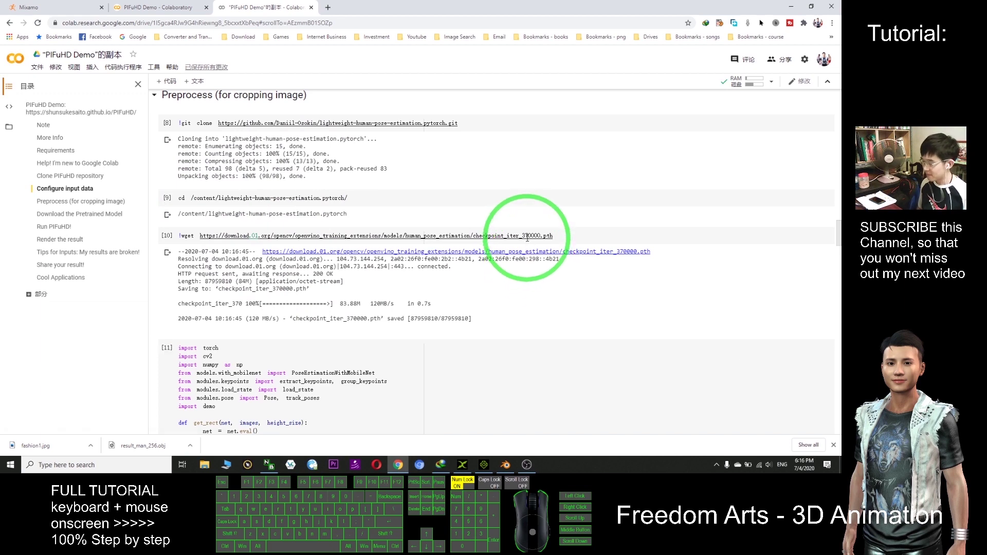
scroll(521, 221, down, 9)
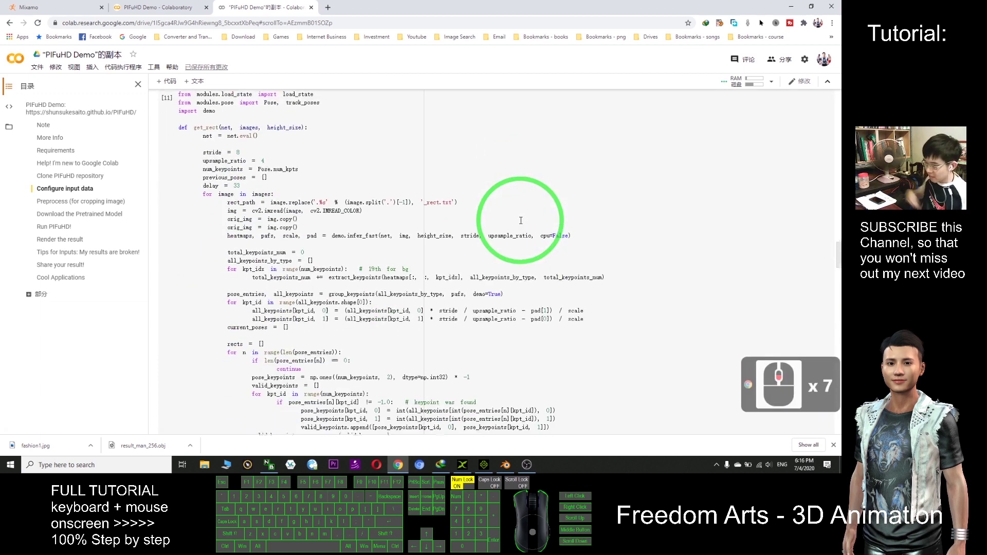
scroll(521, 221, down, 6)
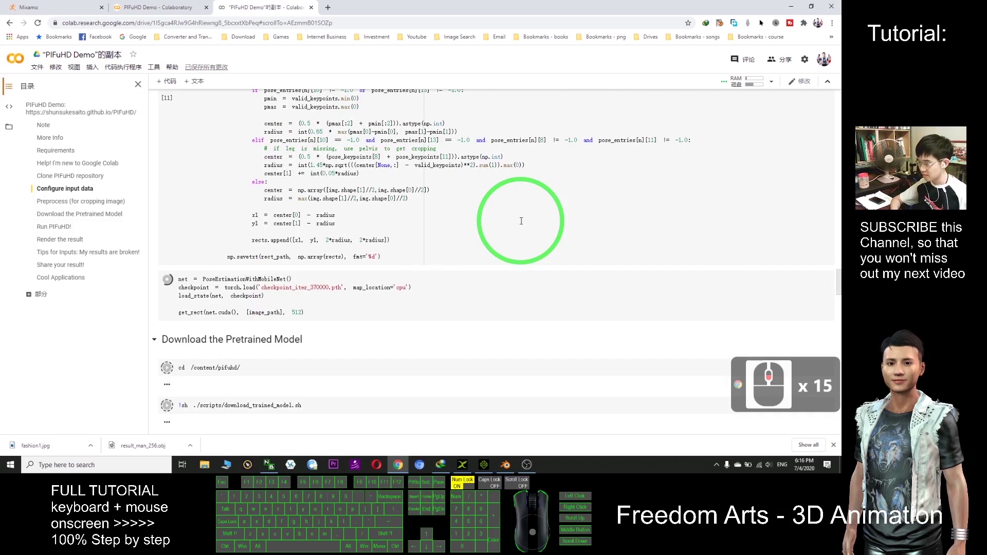
scroll(521, 221, down, 2)
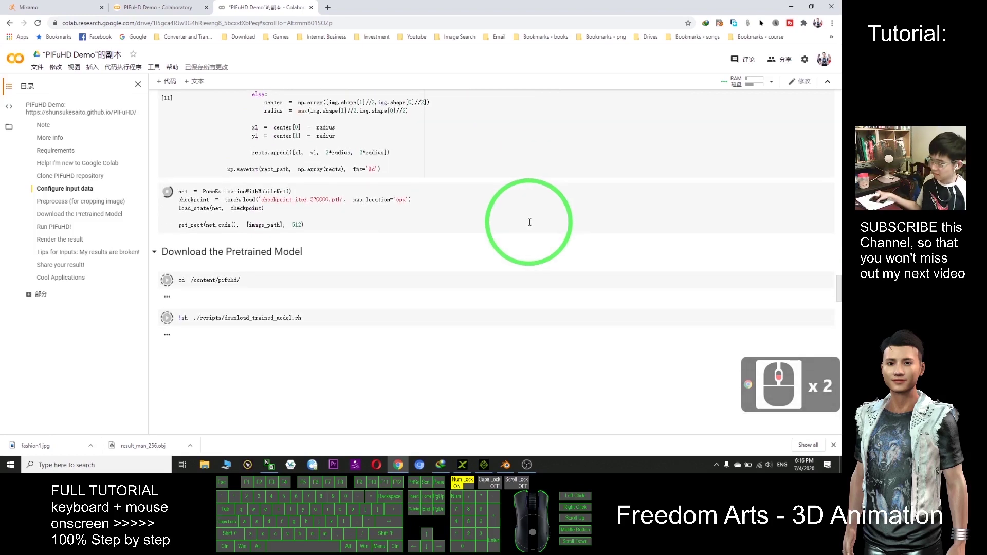
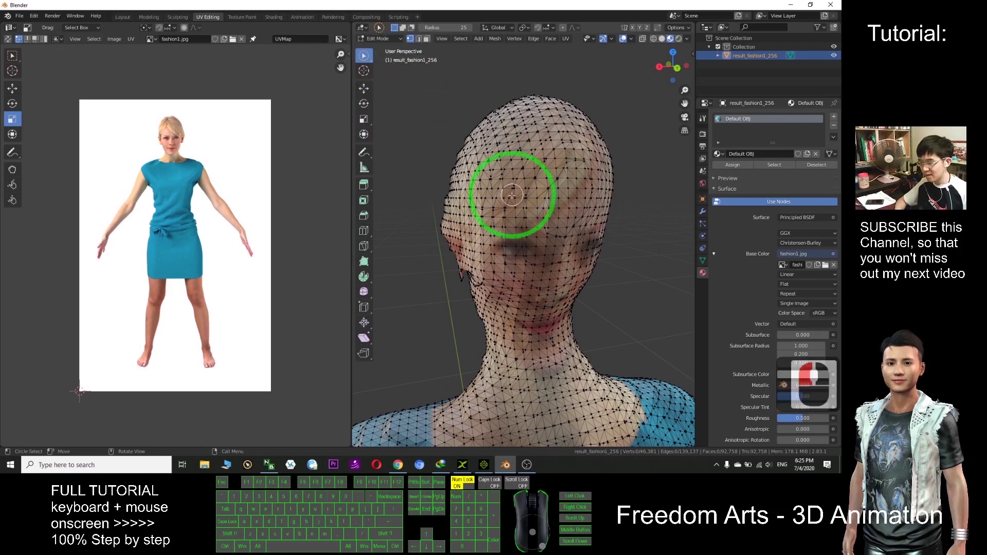
- Circle-select mesh vertices on the side of the head and down the middle of the face texture projected on its back
mouse_move(436, 274)
middle_down()
mouse_move(529, 282)
mouse_move(621, 266)
mouse_move(676, 270)
mouse_move(403, 264)
mouse_move(364, 282)
mouse_move(672, 261)
mouse_move(663, 261)
middle_up()
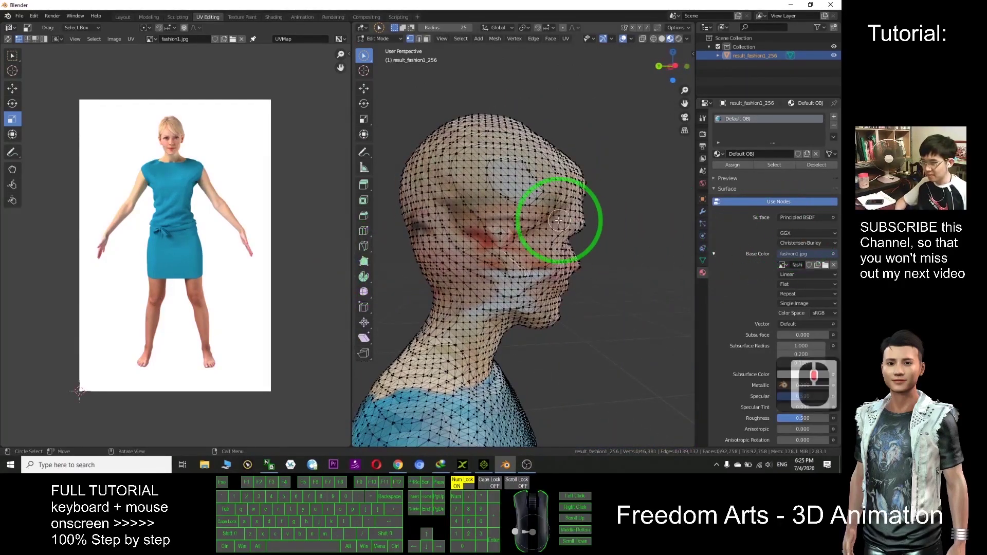
mouse_move(548, 301)
middle_down()
mouse_move(409, 291)
mouse_move(450, 304)
mouse_move(432, 301)
mouse_move(548, 305)
middle_up()
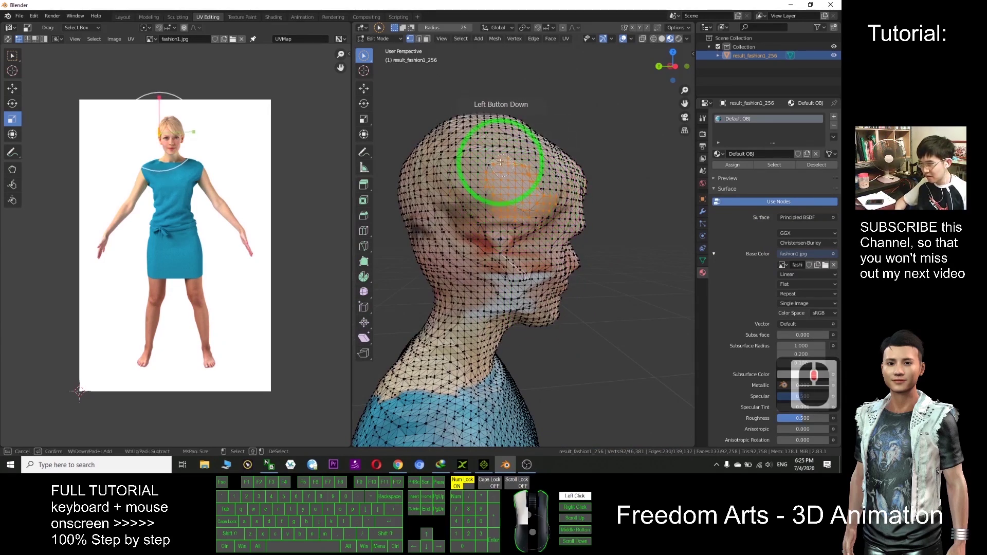
drag(483, 170, 471, 209)
mouse_move(471, 209)
middle_down()
mouse_move(518, 194)
mouse_move(556, 212)
middle_up()
scroll(557, 211, down, 4)
scroll(533, 225, up, 2)
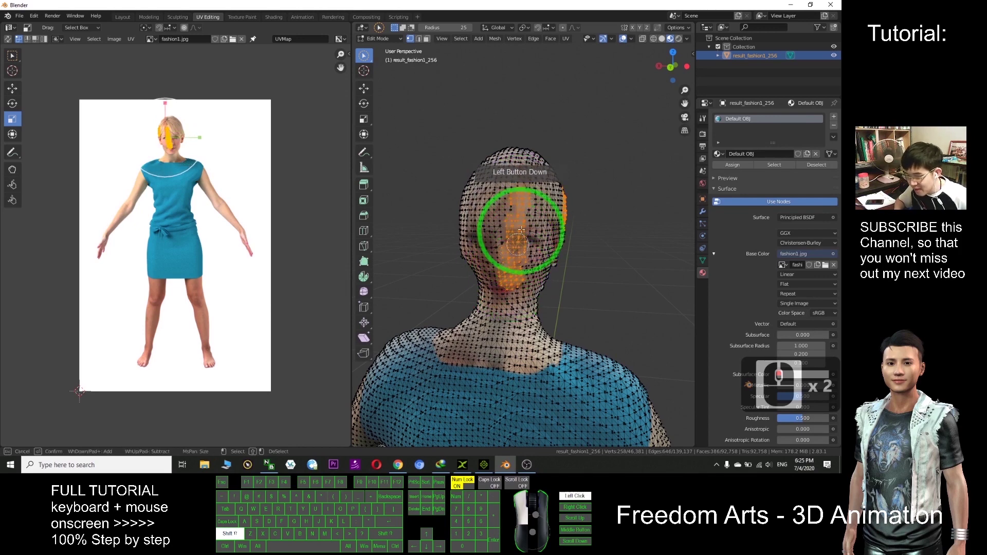
drag(522, 259, 527, 252)
scroll(545, 236, up, 2)
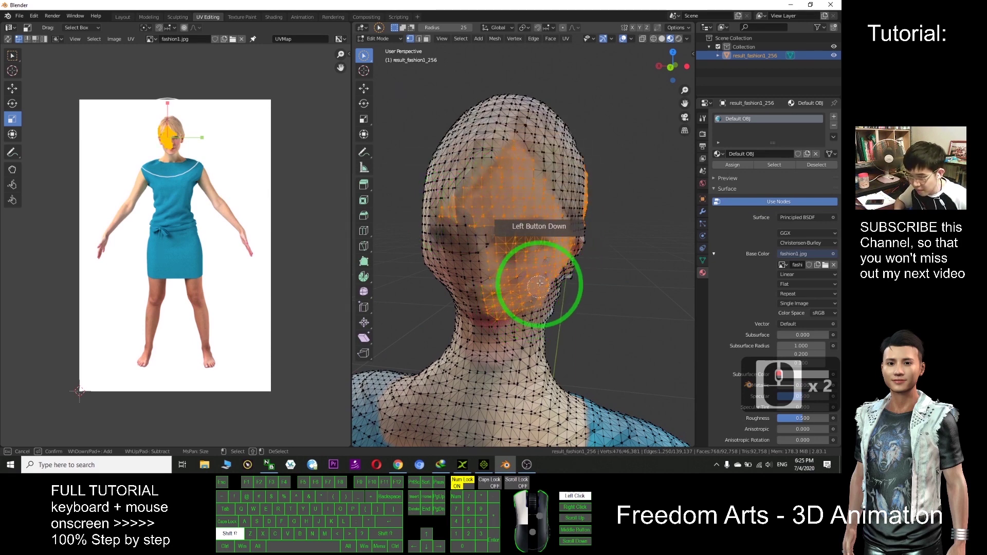
- Extend the circle selection over the cheek and both outer sides of the face texture projected on the back of the head
drag(548, 267, 626, 242)
middle_drag(626, 242, 572, 238)
middle_drag(428, 228, 380, 280)
drag(575, 205, 581, 243)
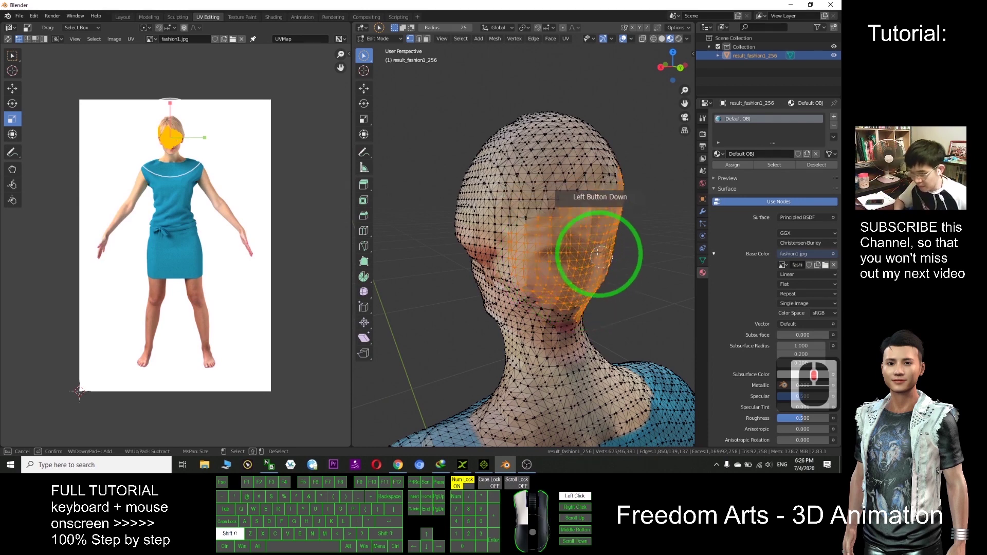
middle_drag(549, 262, 596, 258)
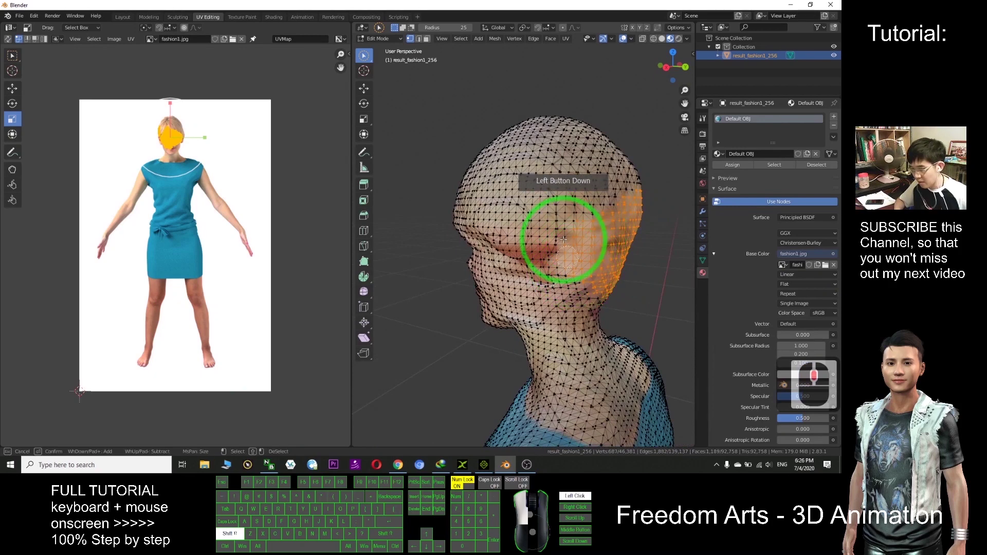
drag(587, 218, 636, 226)
middle_drag(643, 226, 552, 269)
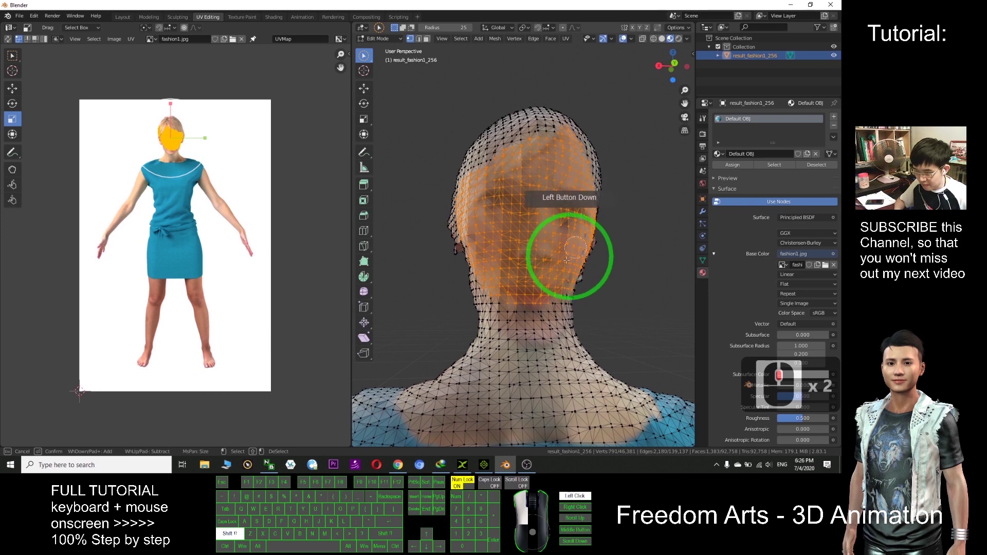
drag(563, 221, 557, 220)
- Add the missed vertices in the remaining gaps and toward the forehead to the face selection on the back of the head
scroll(594, 224, up, 2)
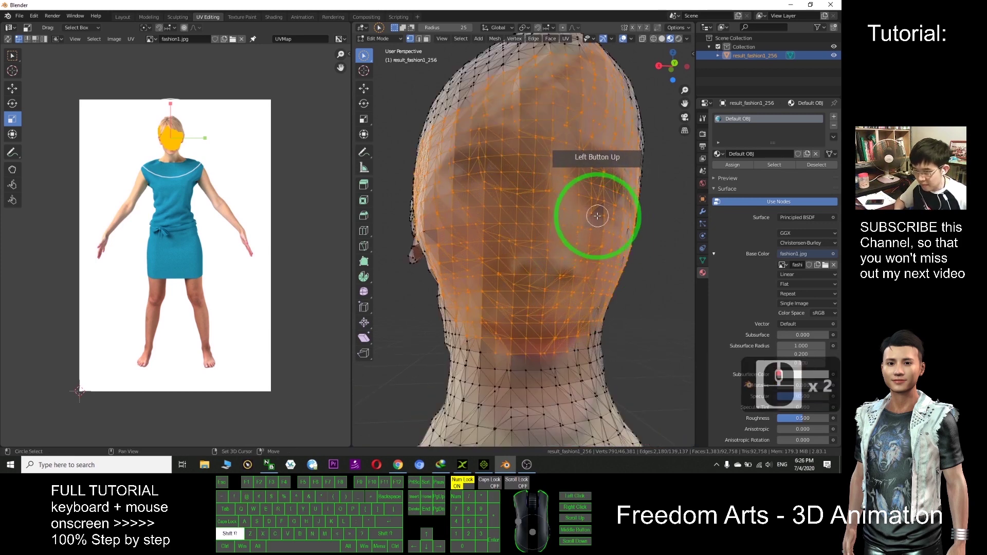
mouse_move(463, 246)
mouse_down()
mouse_move(423, 231)
mouse_move(448, 237)
mouse_up()
middle_drag(561, 222, 546, 232)
mouse_move(495, 284)
mouse_down()
mouse_move(503, 298)
mouse_move(468, 347)
mouse_move(434, 363)
mouse_move(488, 352)
mouse_move(474, 372)
mouse_move(427, 363)
mouse_move(468, 374)
mouse_move(525, 334)
mouse_move(496, 287)
mouse_move(498, 264)
mouse_up()
mouse_move(497, 264)
middle_down()
mouse_move(506, 229)
mouse_move(527, 259)
middle_up()
mouse_move(594, 170)
mouse_down()
mouse_move(563, 186)
mouse_move(590, 165)
mouse_move(549, 179)
mouse_up()
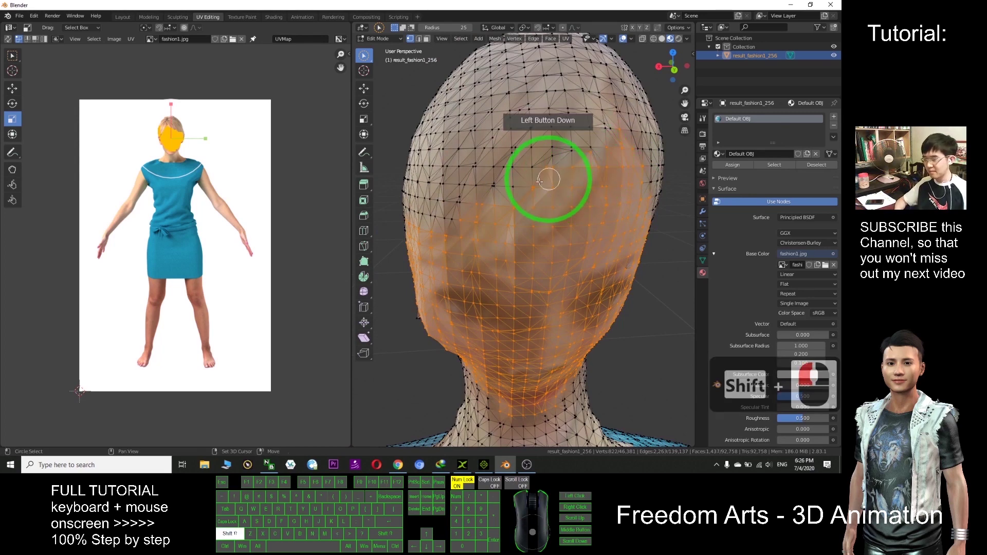
- Scale the selected back-of-head UVs down to a small cluster in the UV editor
scroll(185, 108, up, 3)
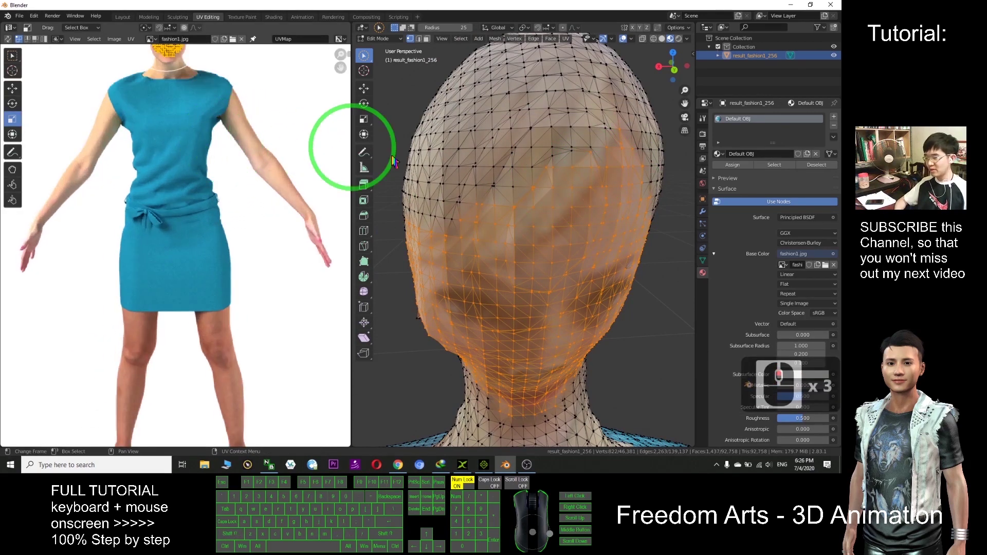
scroll(623, 205, down, 3)
middle_drag(624, 205, 539, 216)
scroll(239, 154, down, 4)
scroll(240, 154, up, 5)
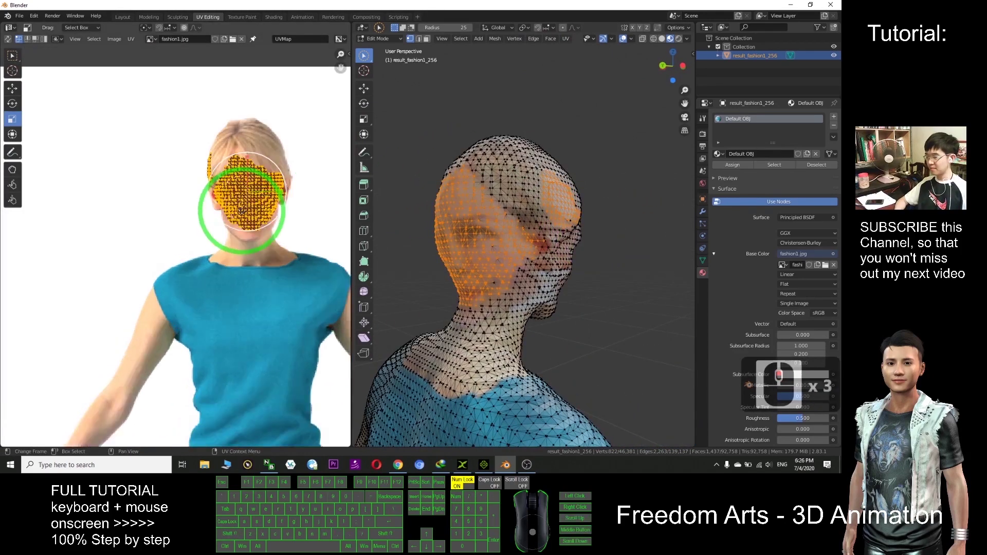
scroll(303, 214, up, 3)
shift+middle_drag(275, 214, 232, 231)
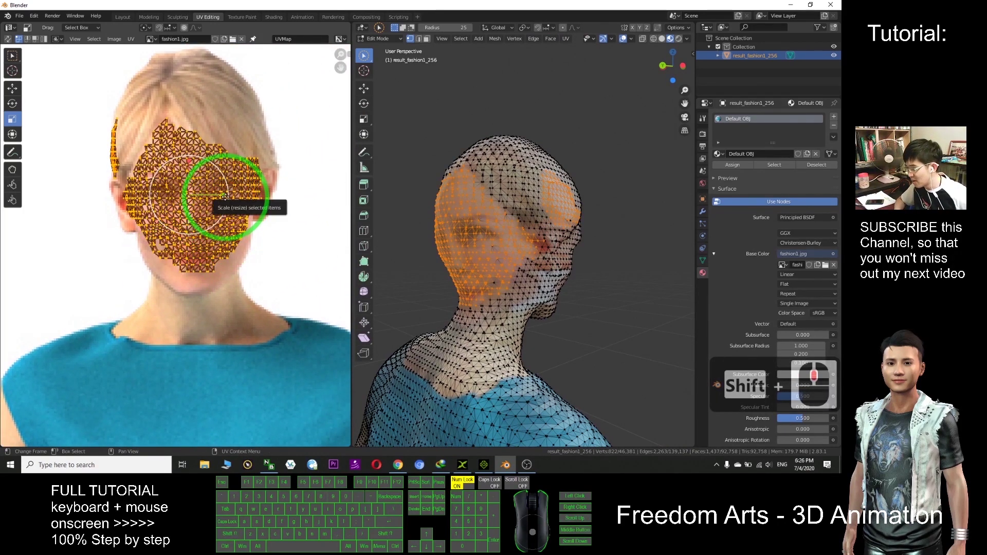
drag(218, 194, 161, 179)
scroll(206, 172, up, 1)
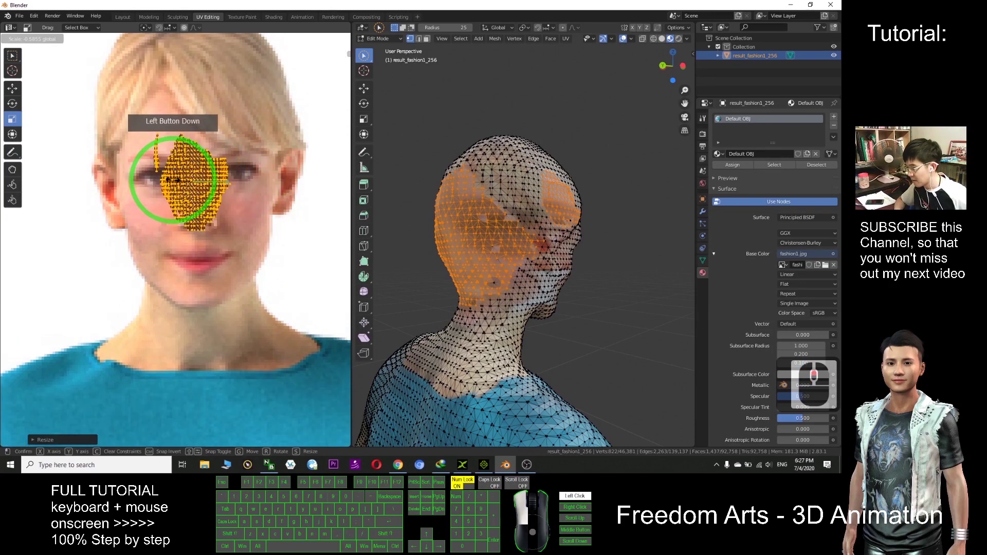
mouse_move(189, 181)
mouse_down()
mouse_move(192, 163)
mouse_move(193, 173)
mouse_up()
- Move the shrunken UV cluster onto the blonde hair above the forehead in fashion1.jpg and clear the selection
click(12, 88)
drag(192, 184, 233, 91)
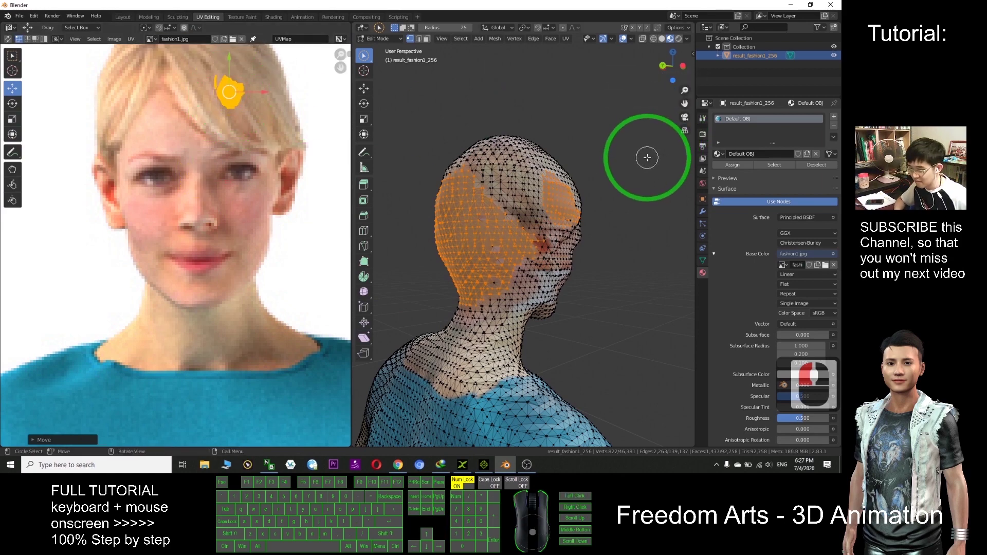
middle_drag(643, 189, 591, 188)
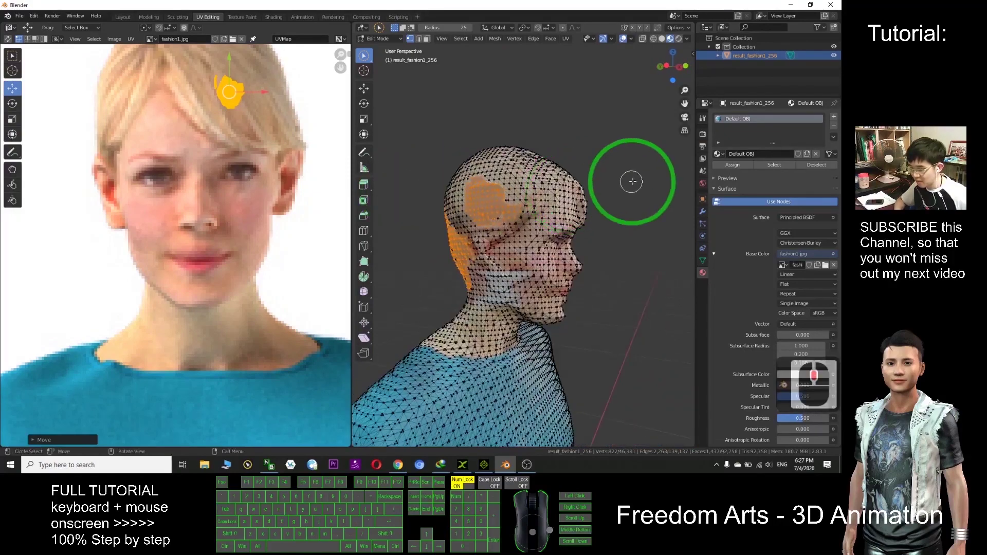
click(619, 144)
middle_drag(623, 150, 535, 161)
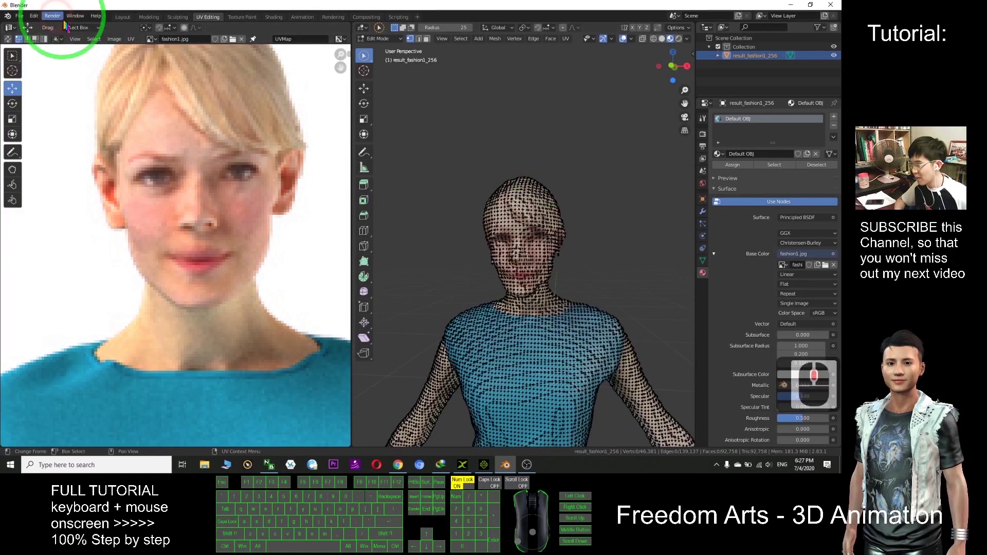
- Inspect the head texture from the side and front in the Layout workspace
click(122, 17)
scroll(536, 144, up, 3)
middle_drag(536, 143, 505, 254)
scroll(432, 99, up, 2)
scroll(462, 232, up, 2)
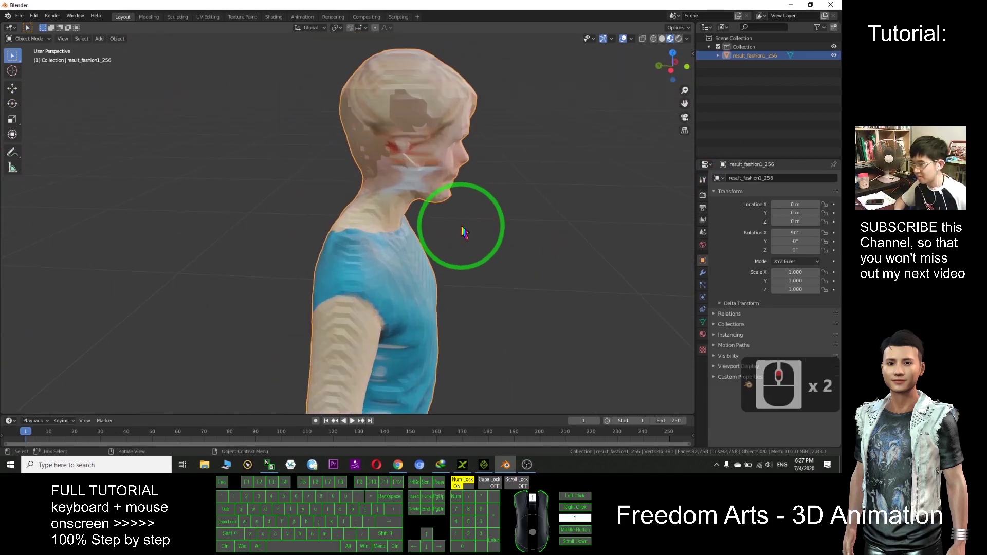
scroll(426, 168, up, 1)
middle_drag(558, 227, 642, 202)
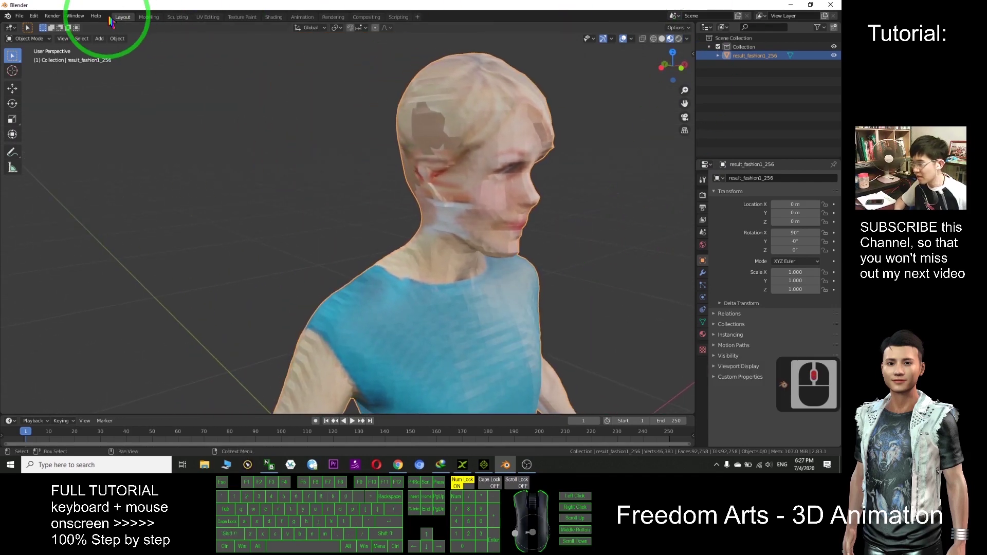
- Back in UV Editing, circle-select the whitish patches along the jaw and upper neck below the ear and move their UVs inward onto the cheek skin
click(208, 17)
scroll(540, 269, up, 5)
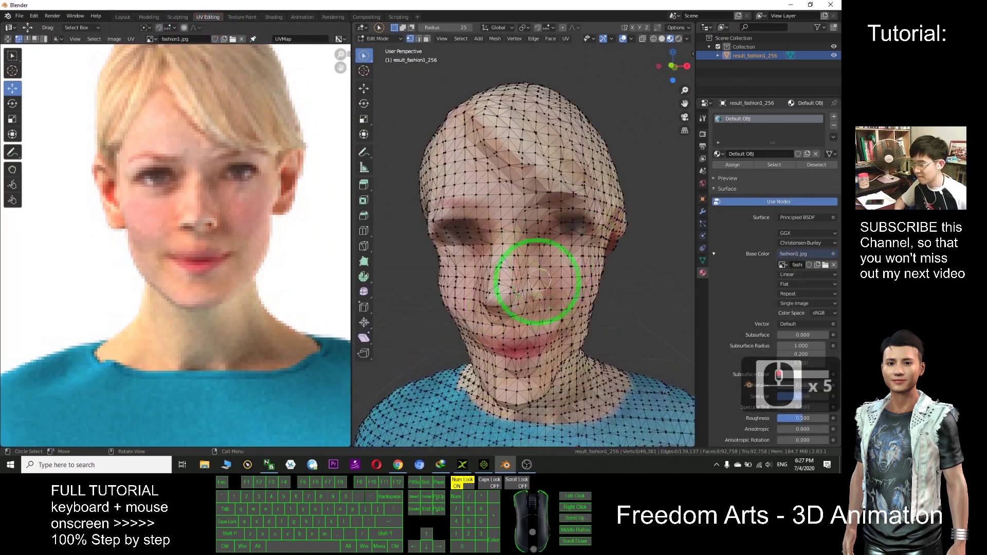
middle_drag(459, 290, 501, 268)
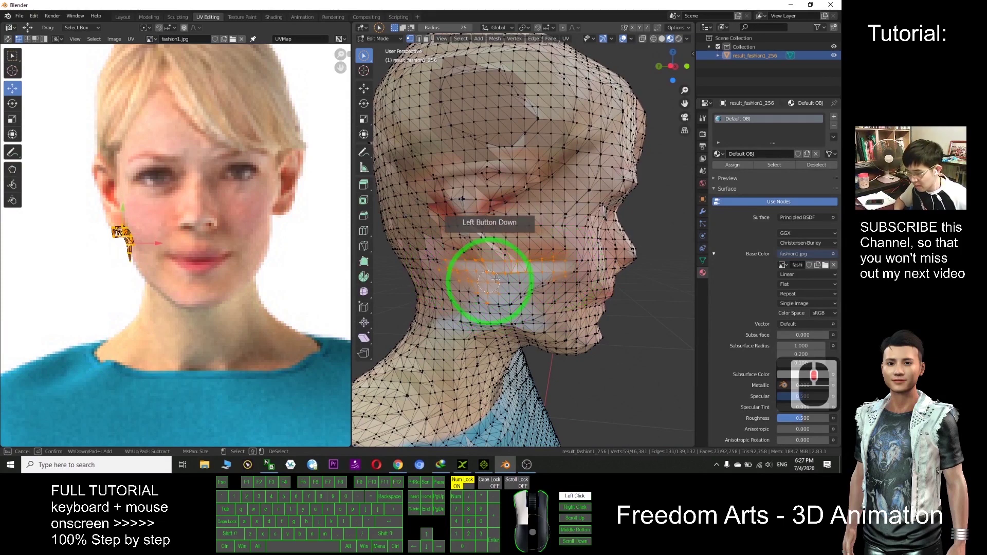
drag(499, 291, 487, 271)
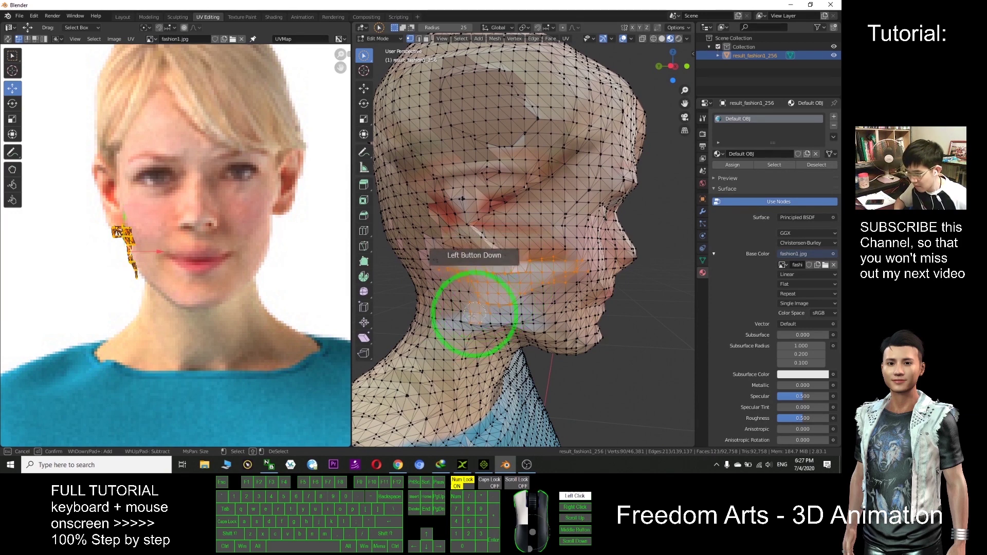
mouse_move(515, 319)
mouse_down()
mouse_move(516, 300)
mouse_move(538, 314)
mouse_up()
mouse_move(460, 329)
mouse_down()
mouse_move(484, 283)
mouse_move(480, 296)
mouse_move(507, 270)
mouse_move(464, 314)
mouse_up()
drag(530, 325, 524, 288)
scroll(154, 287, up, 2)
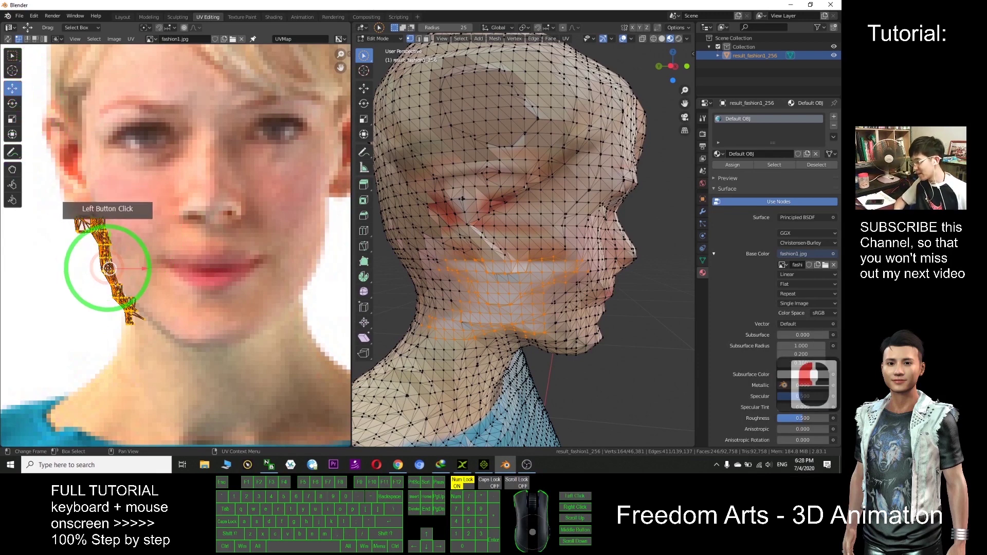
mouse_move(121, 268)
mouse_down()
mouse_move(131, 265)
mouse_move(119, 250)
mouse_up()
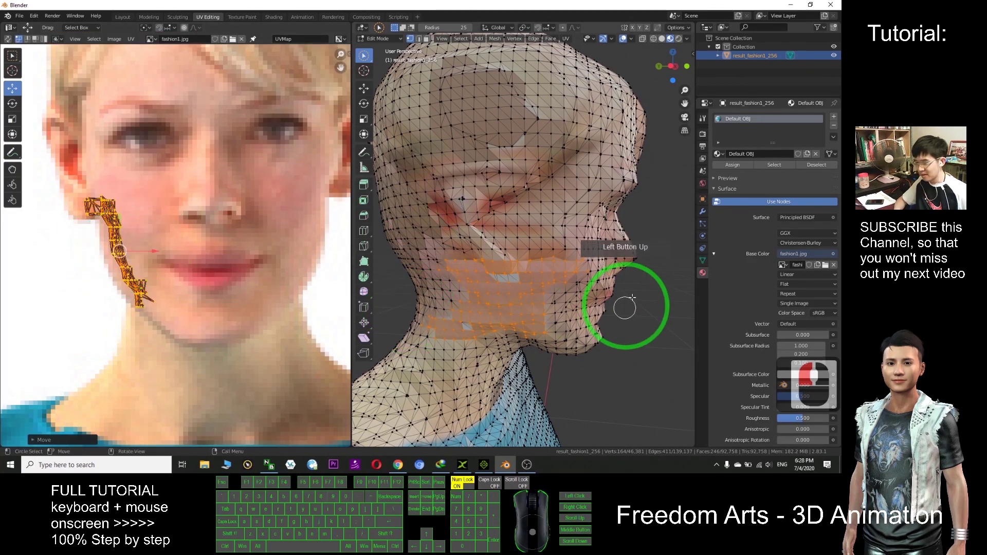
- Deselect the model in the Layout workspace and examine the head's other side and the full figure
click(122, 17)
click(635, 233)
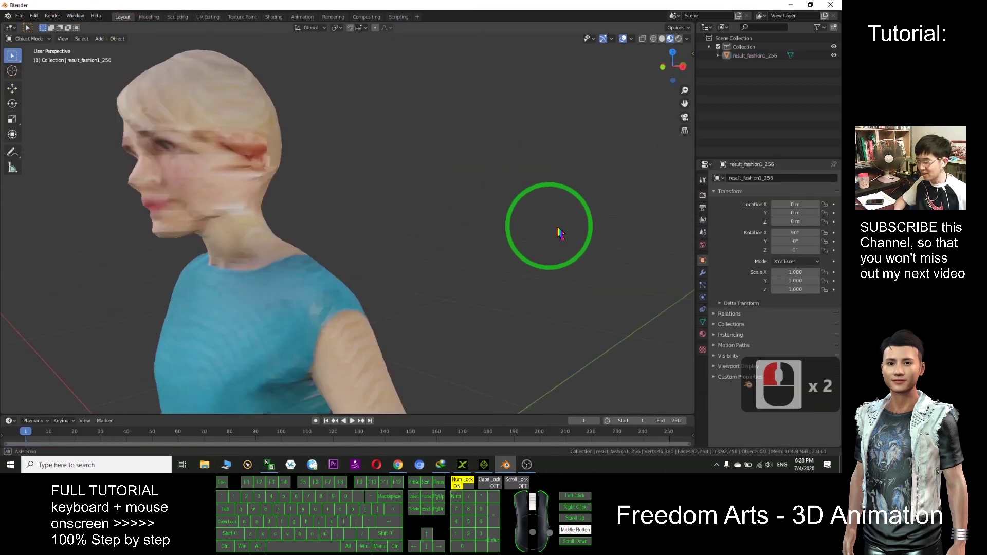
scroll(631, 251, down, 5)
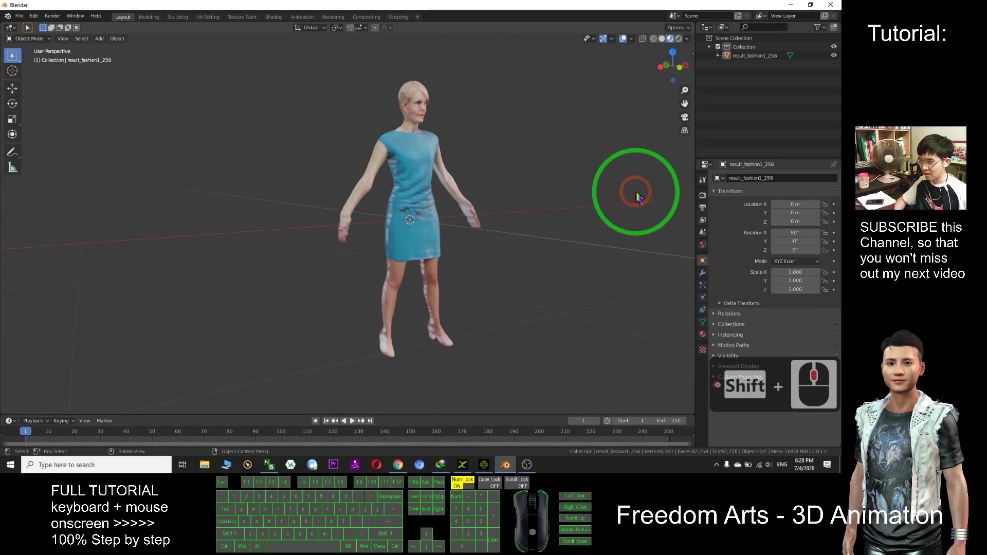